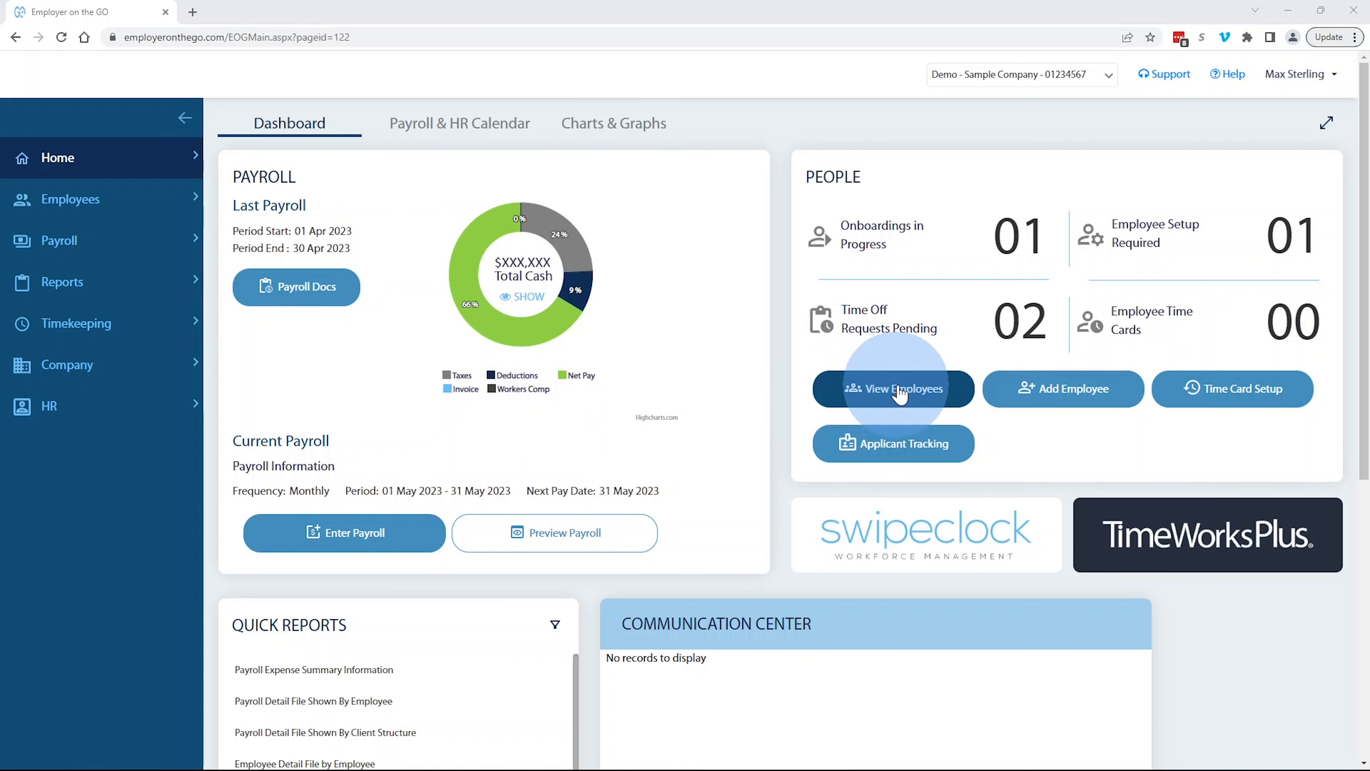
# Open the Direct Deposit/WC details of the first employee in the Employees & Contractors list for editing
pyautogui.moveTo(135, 203)
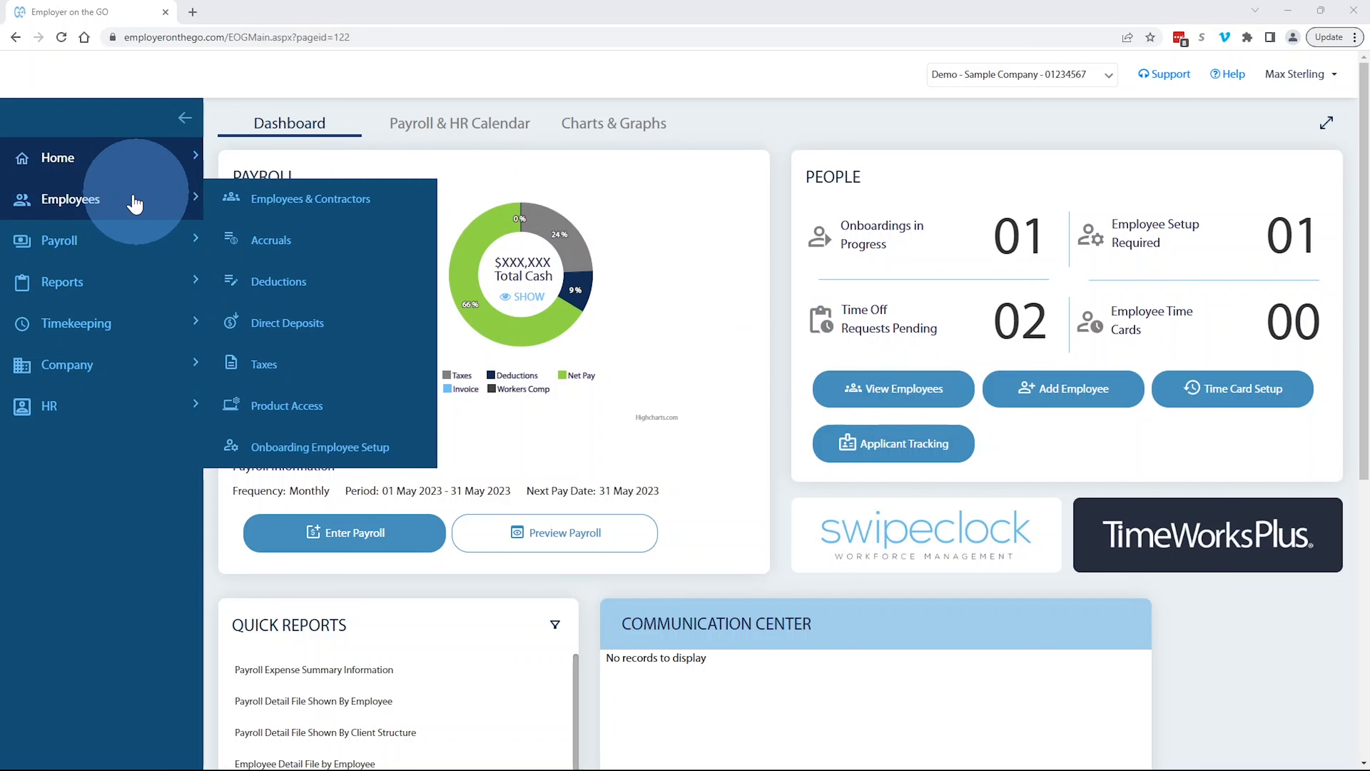
pyautogui.click(282, 201)
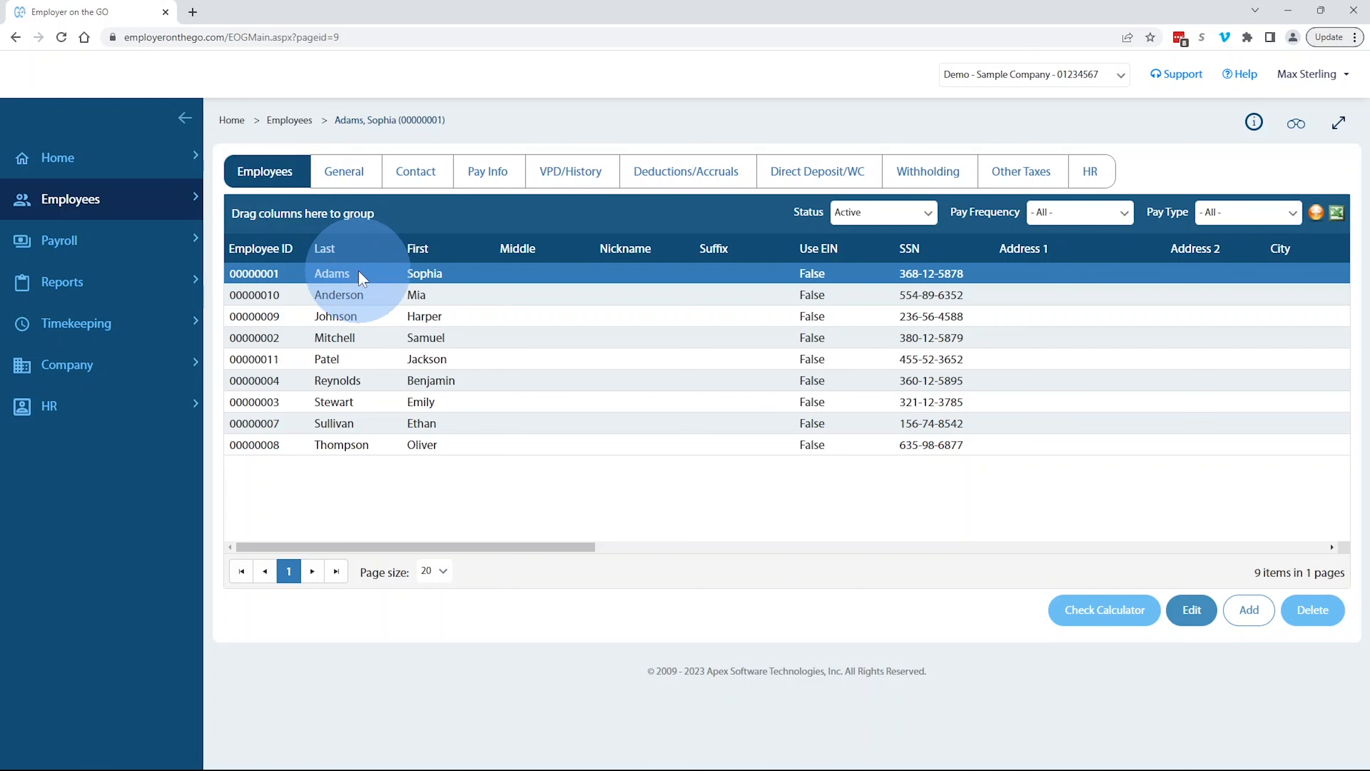
pyautogui.click(808, 181)
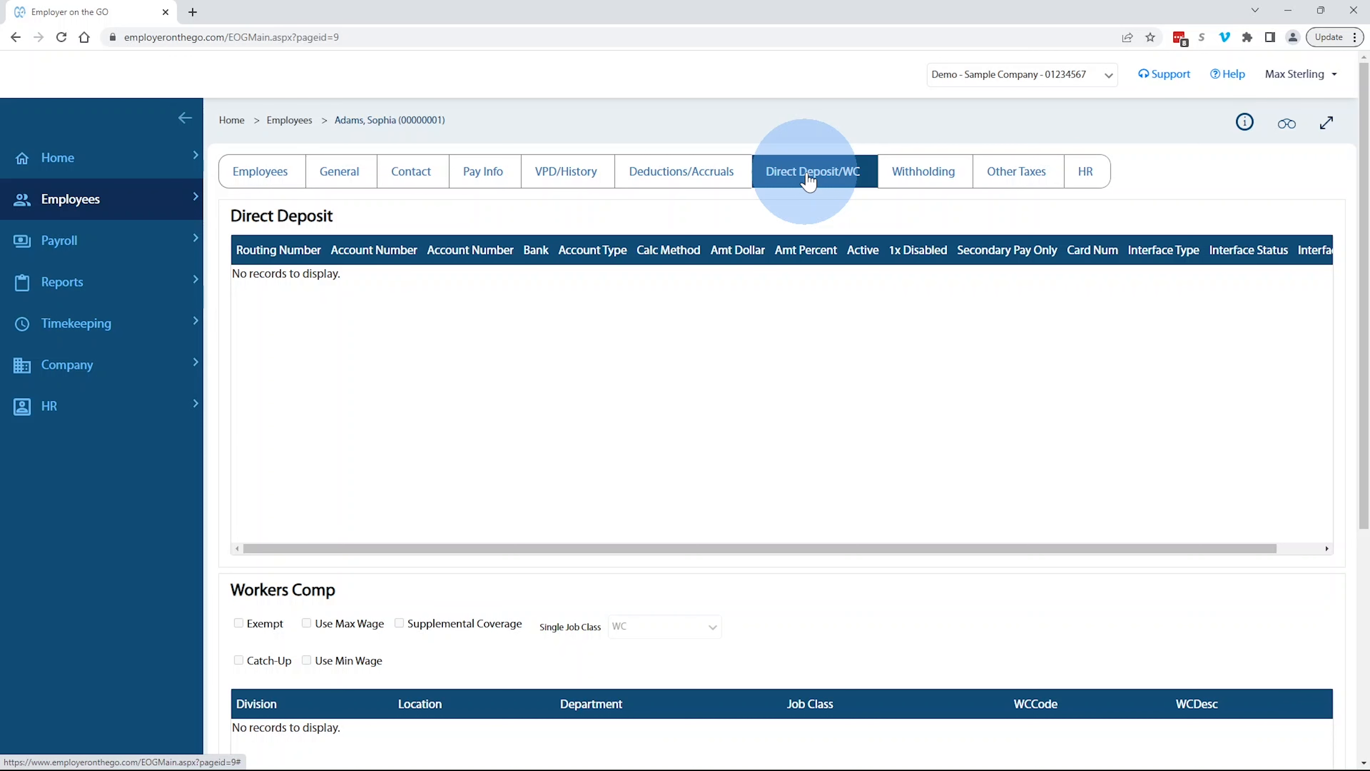
pyautogui.scroll(-4, 1218, 374)
pyautogui.scroll(-3, 1232, 412)
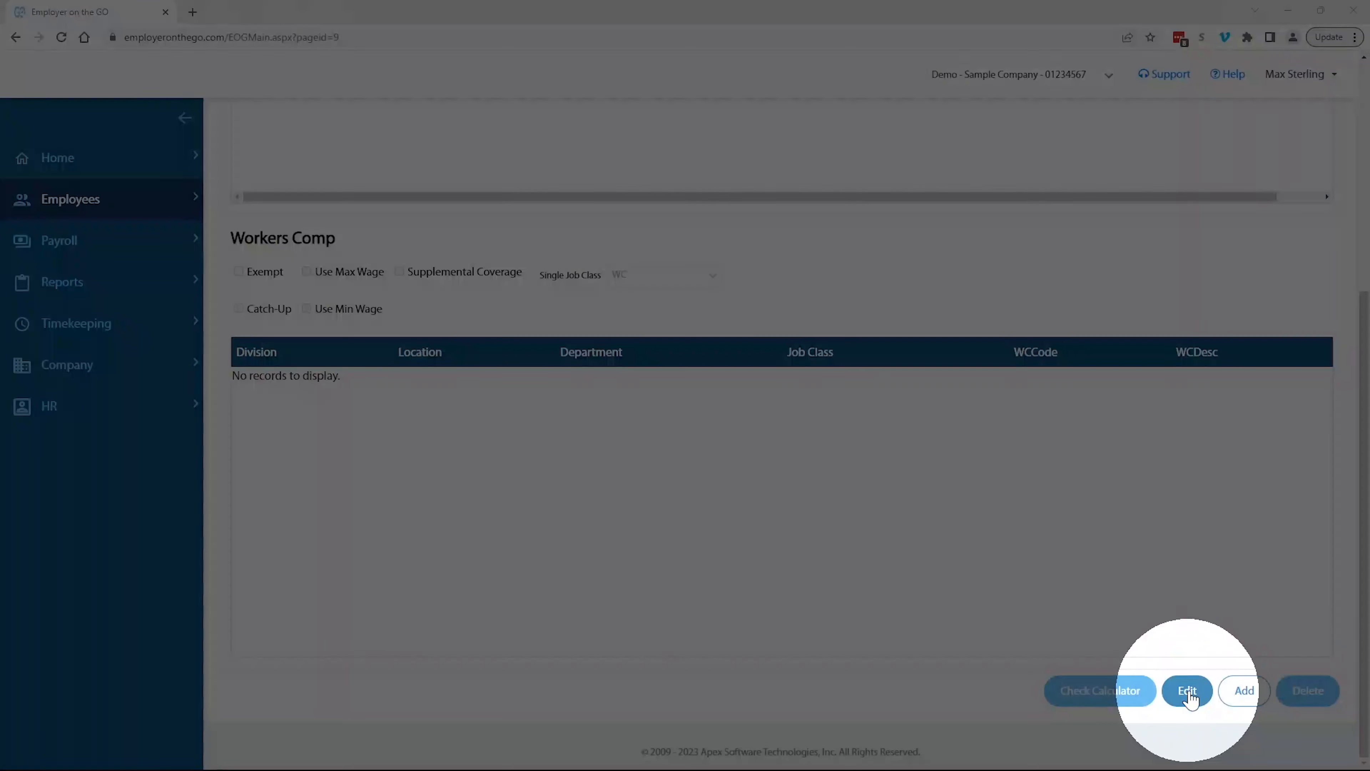
pyautogui.click(1189, 692)
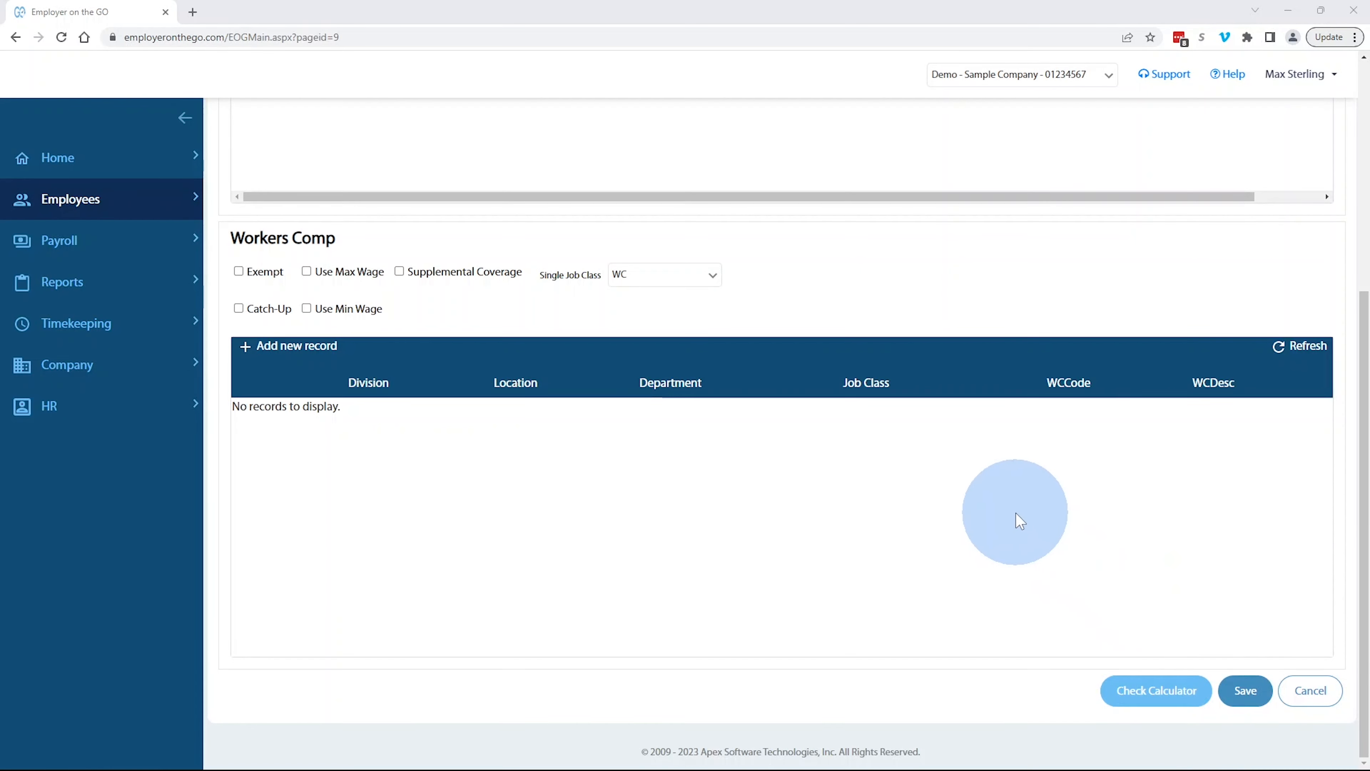
# Add a new direct deposit record using BANK OF AMERICA N.A. with routing number 011000138
pyautogui.scroll(6, 1020, 521)
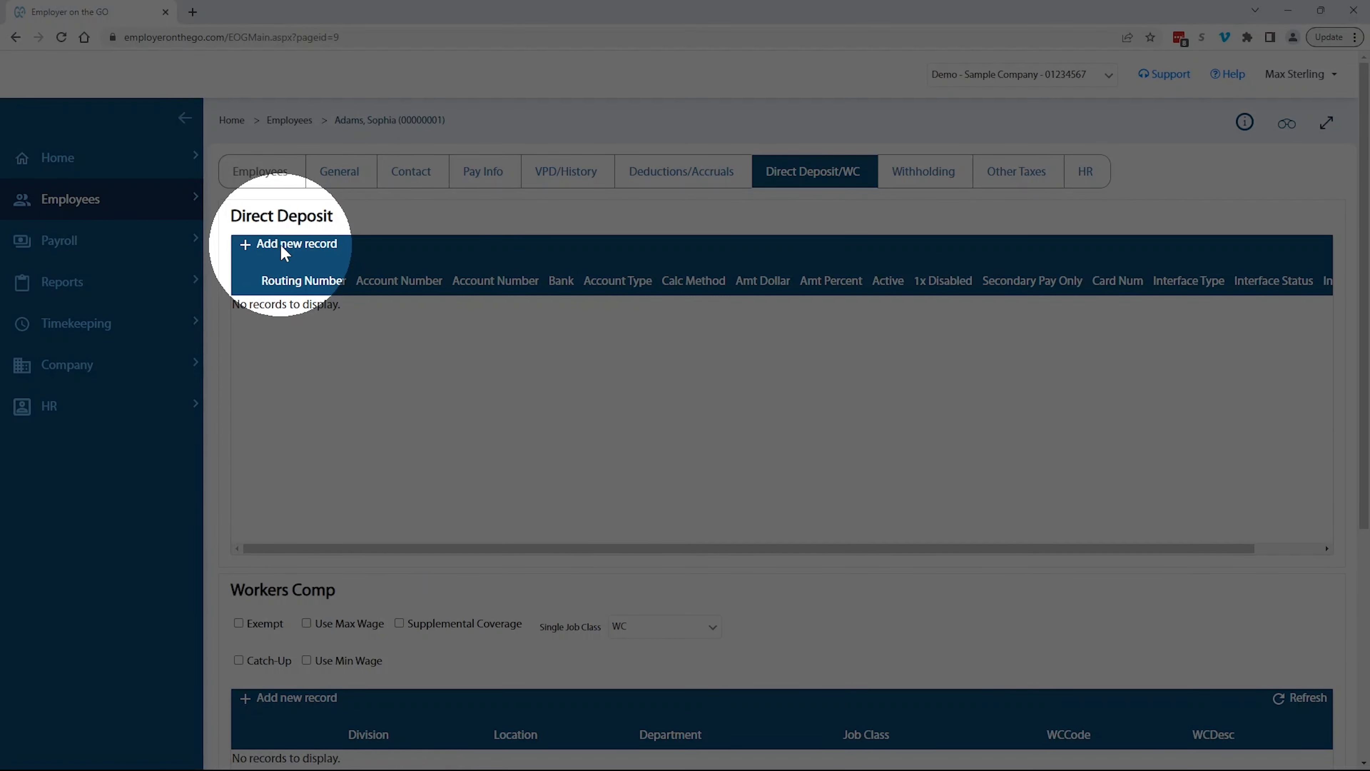
pyautogui.click(283, 250)
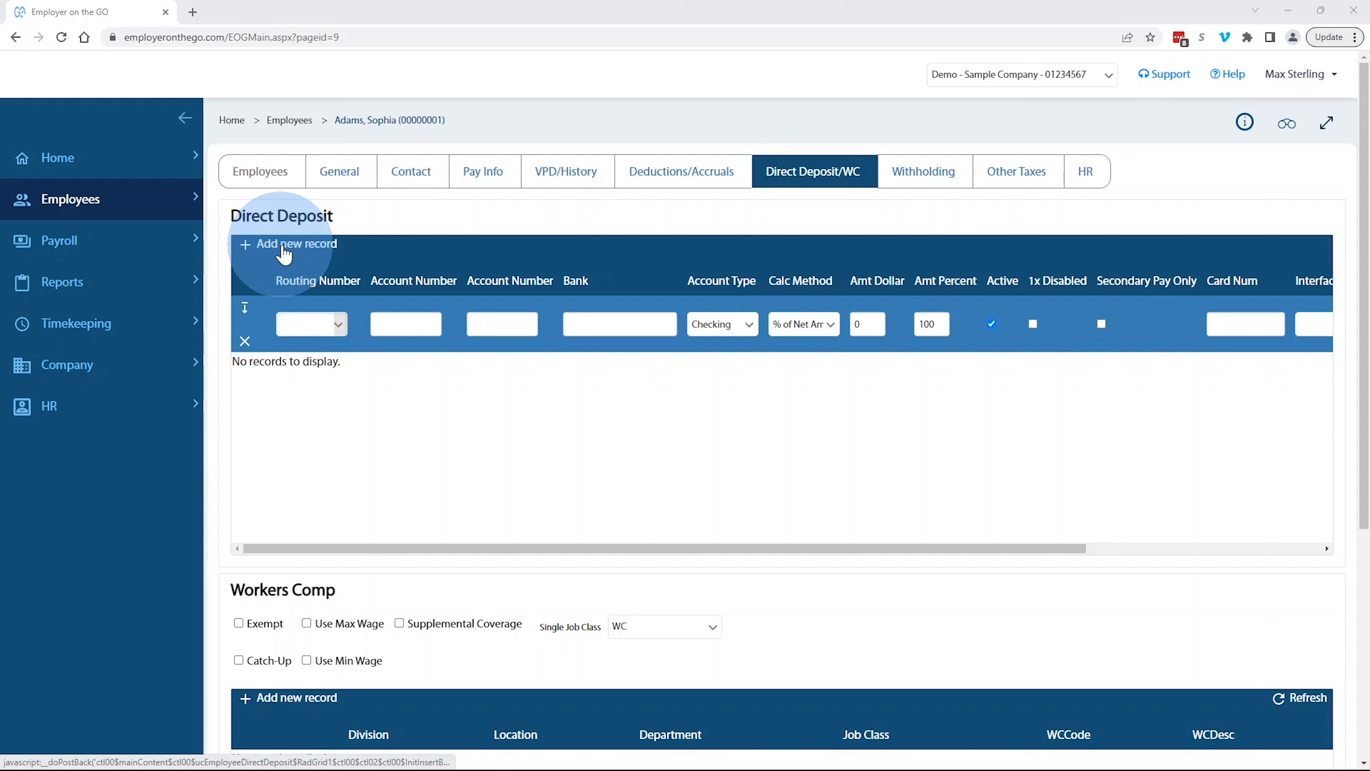
pyautogui.click(305, 324)
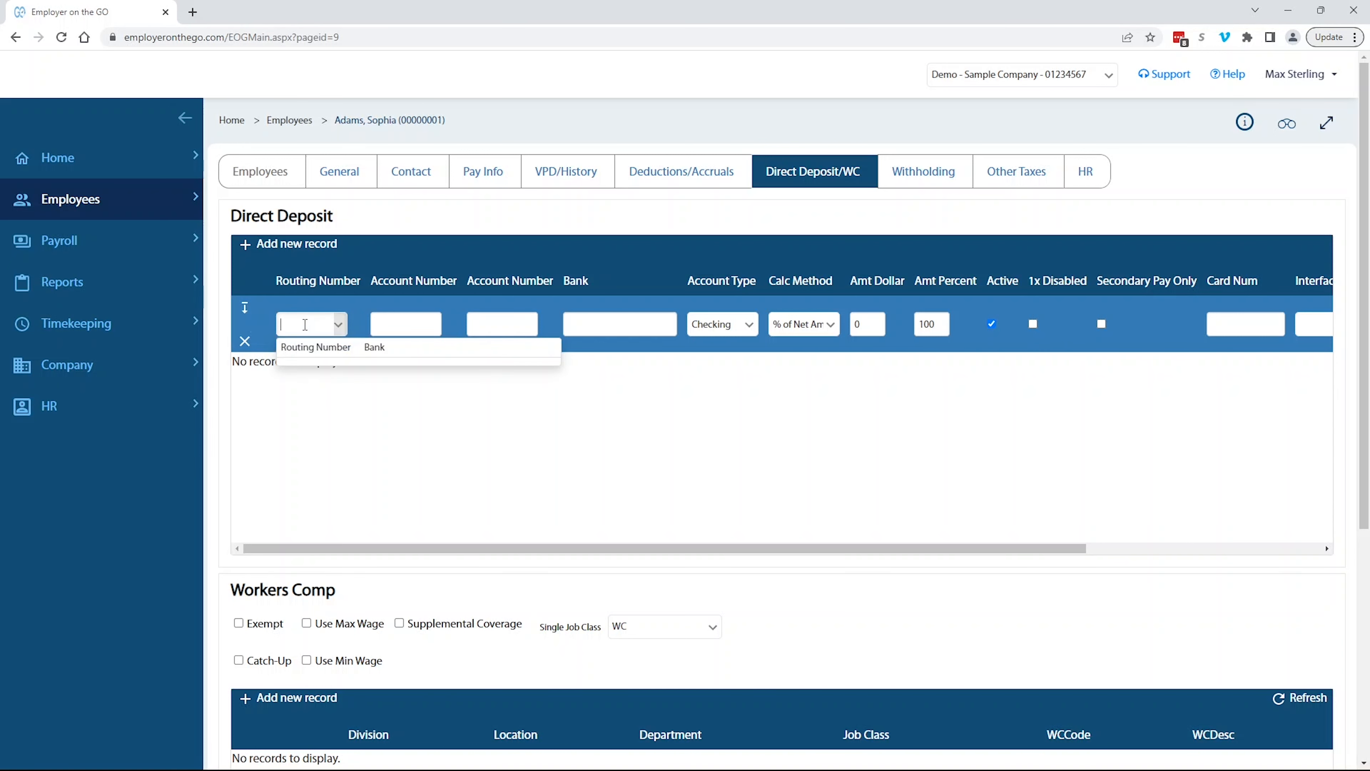
pyautogui.write('011')
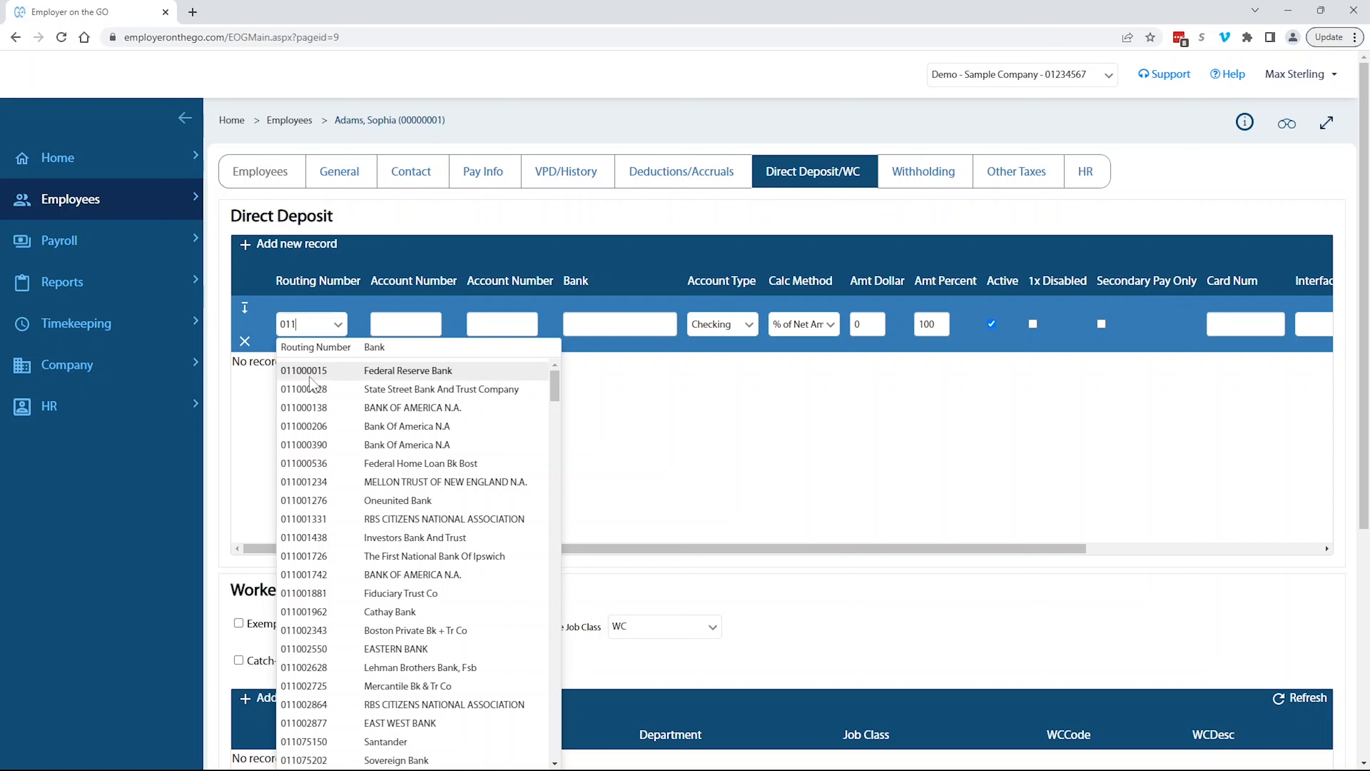
pyautogui.click(318, 411)
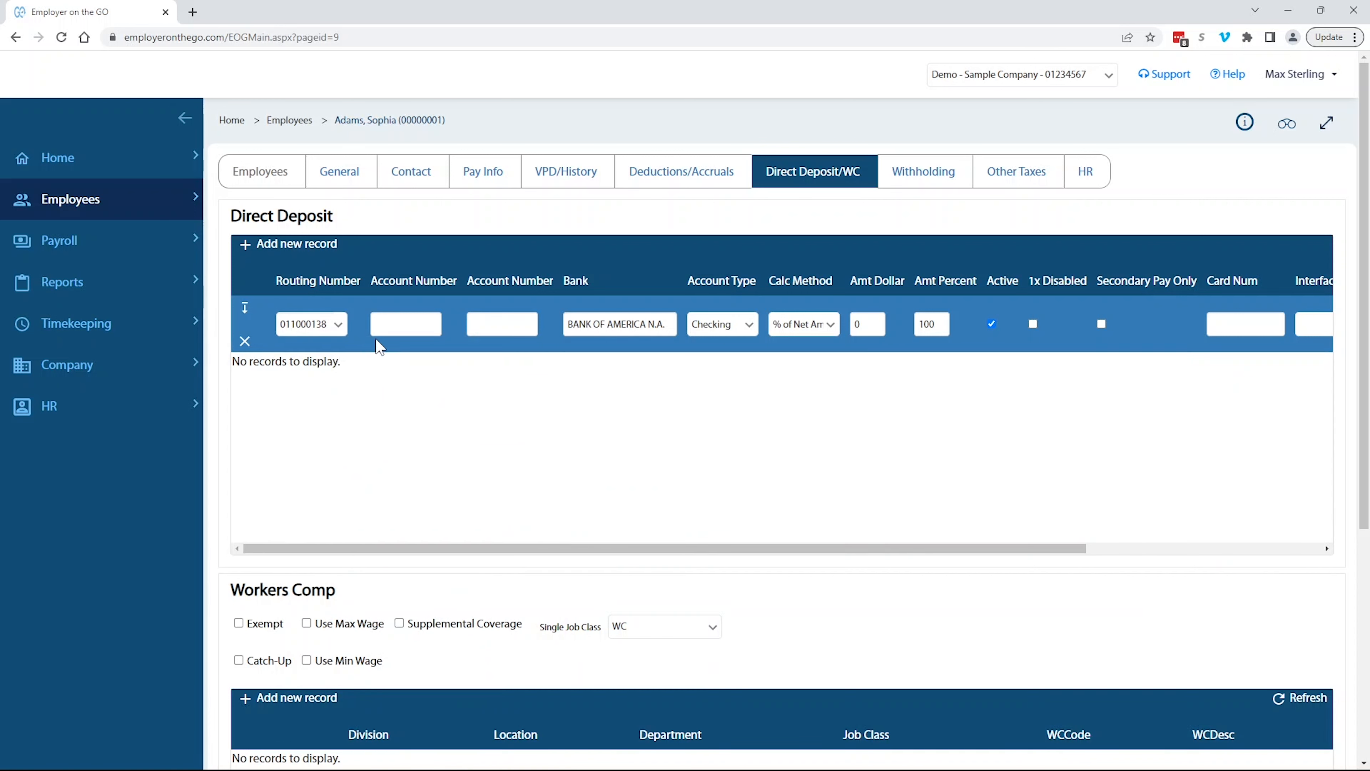
# Enter the employee's bank account number in both account number fields of the new record
pyautogui.click(389, 327)
pyautogui.write('12345')
pyautogui.press('Tab')
pyautogui.write('12345')
pyautogui.press('Tab')
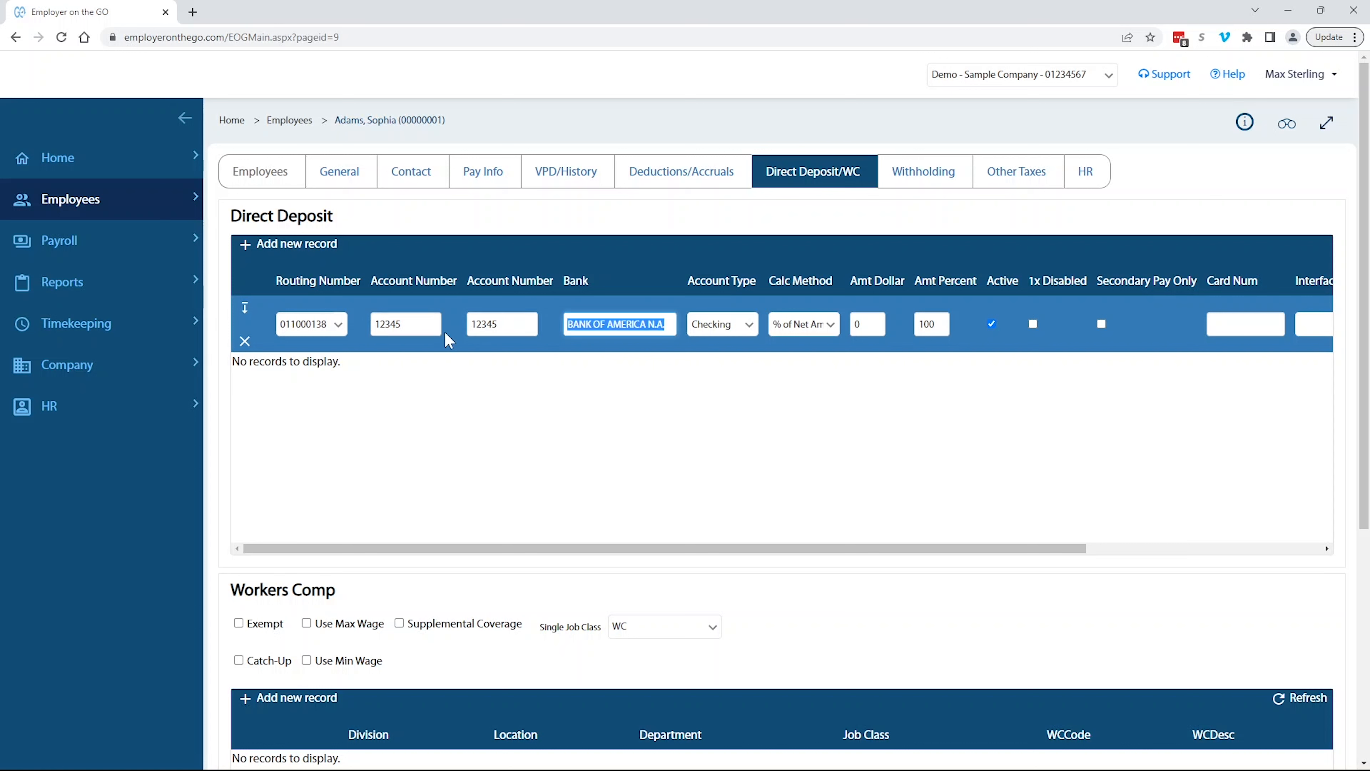
pyautogui.click(600, 325)
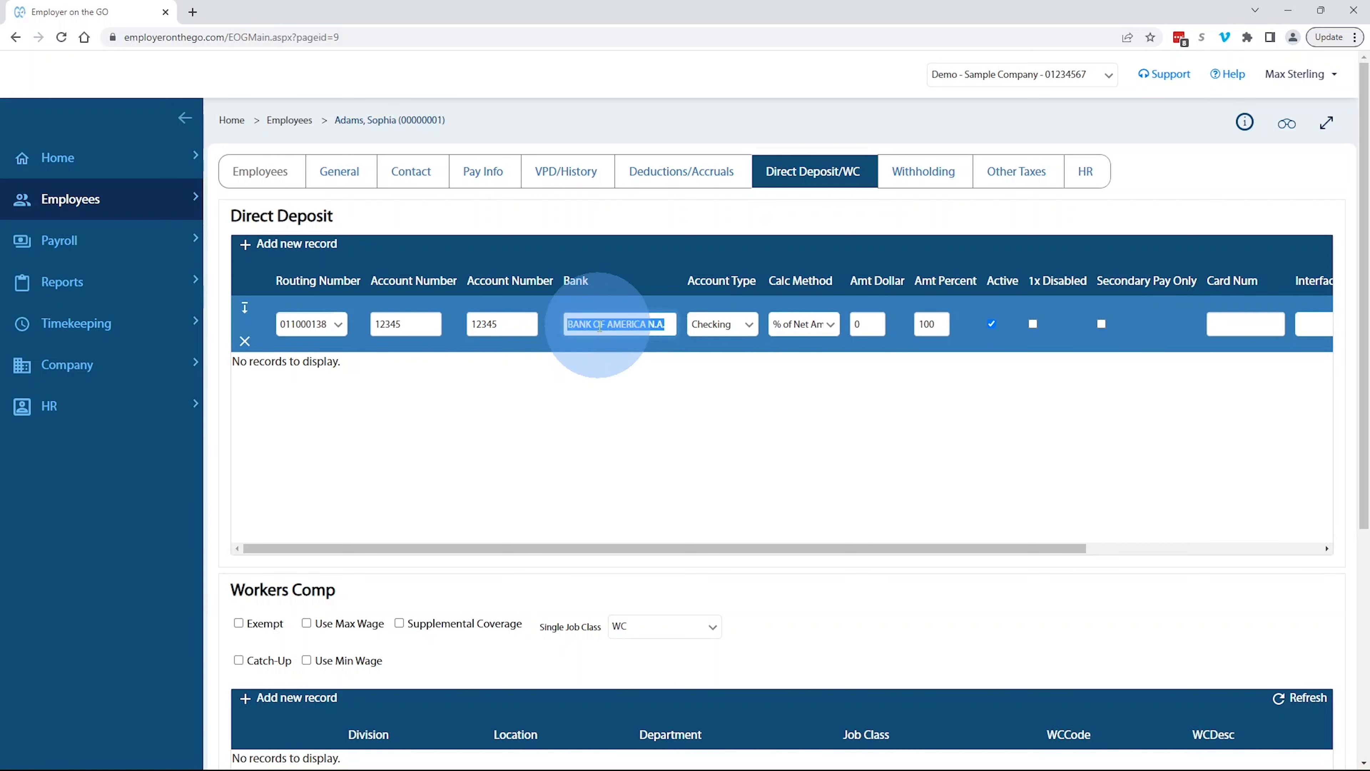
# Keep the Checking account type and % of Net Amount calculation method, and insert the direct deposit record
pyautogui.click(749, 326)
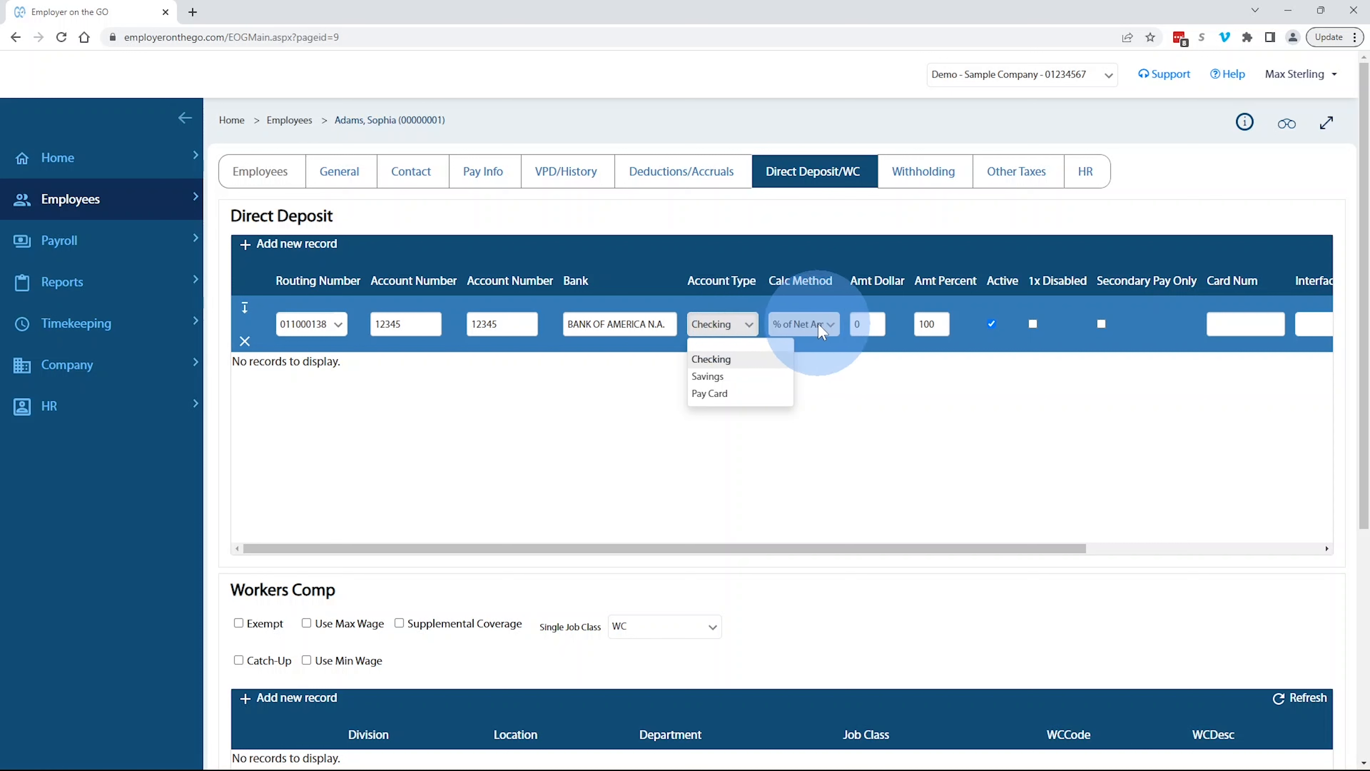
pyautogui.click(832, 328)
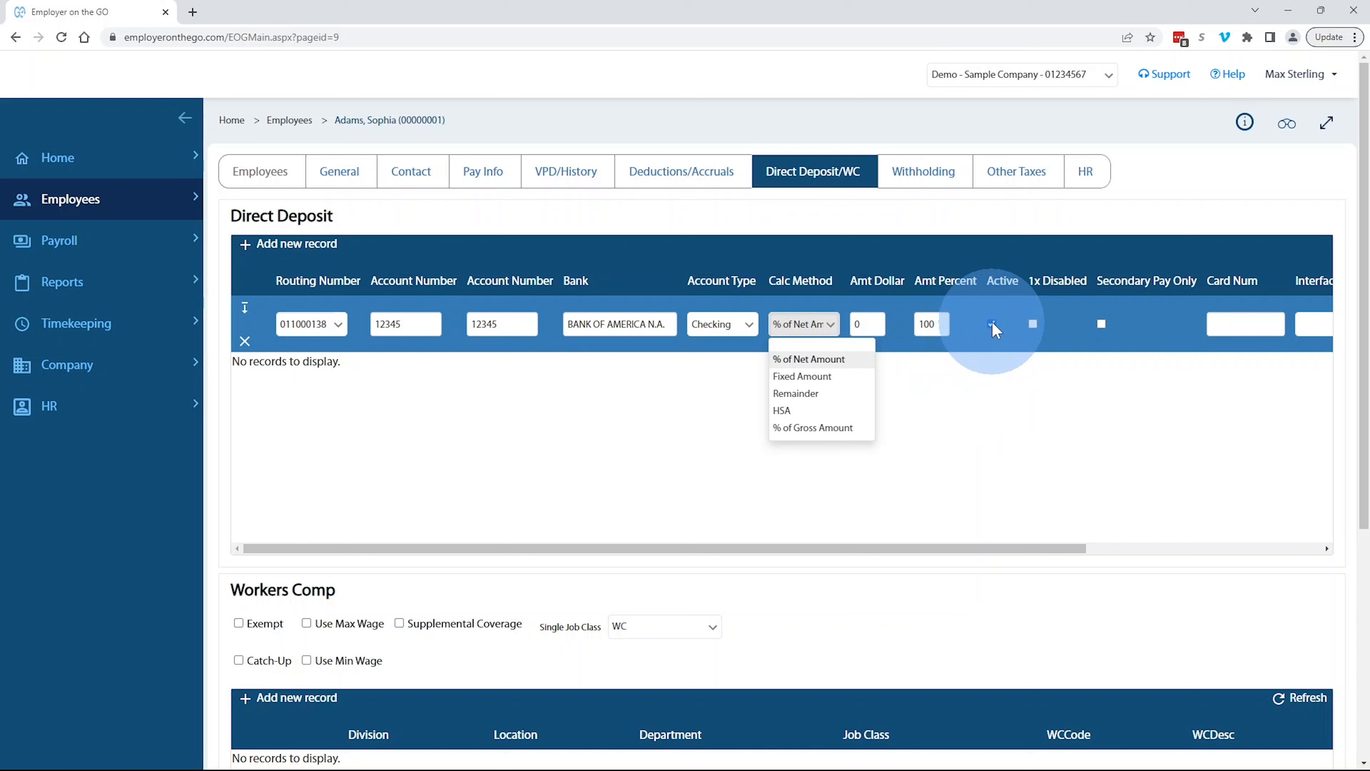
pyautogui.click(973, 324)
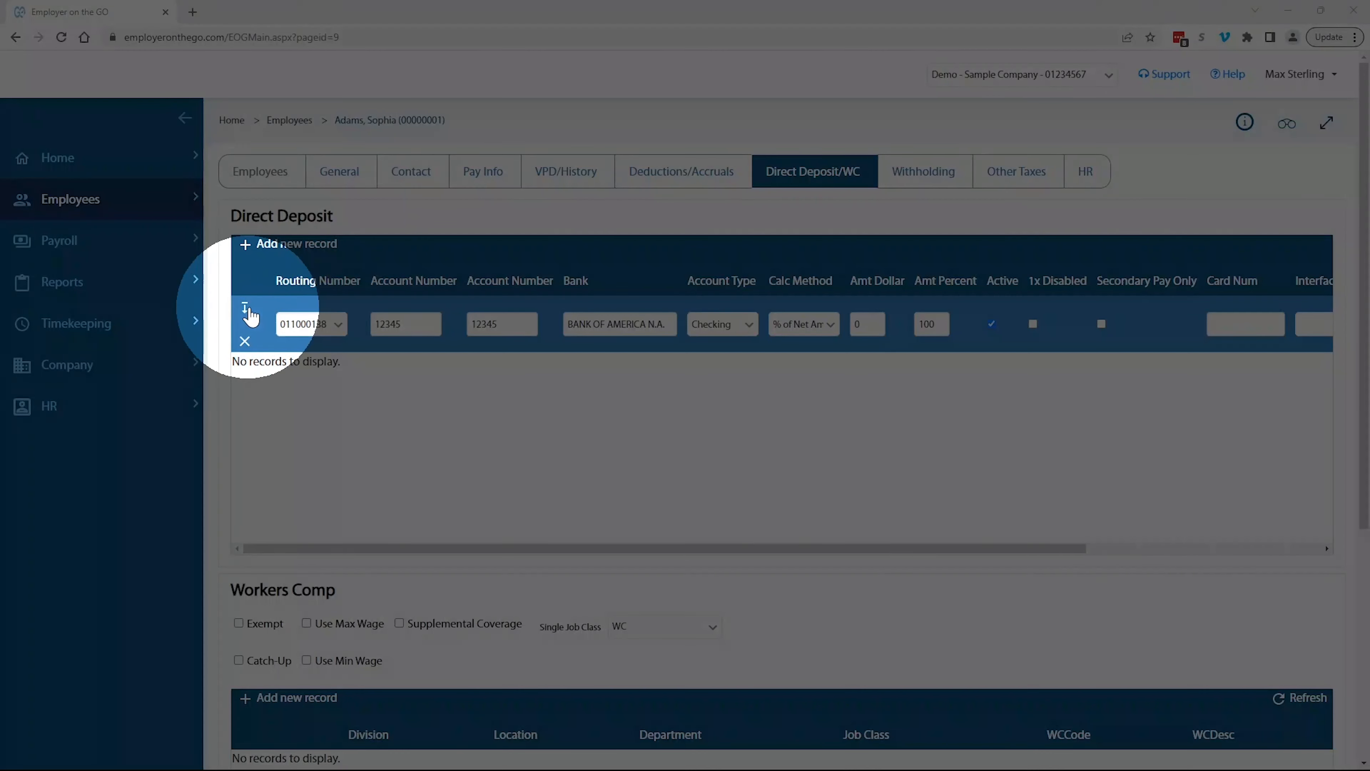
pyautogui.click(244, 318)
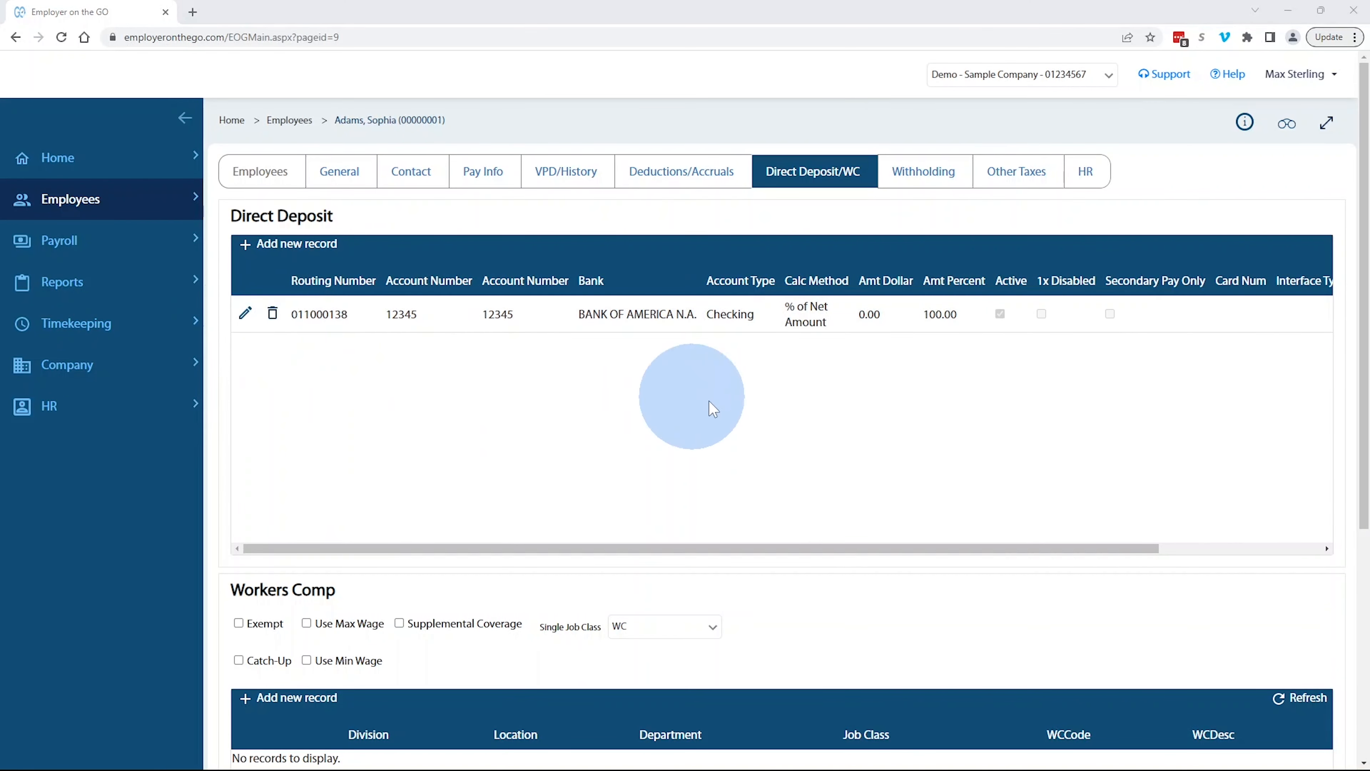
# Save the employee's direct deposit changes
pyautogui.scroll(-5, 1100, 488)
pyautogui.scroll(-1, 1181, 536)
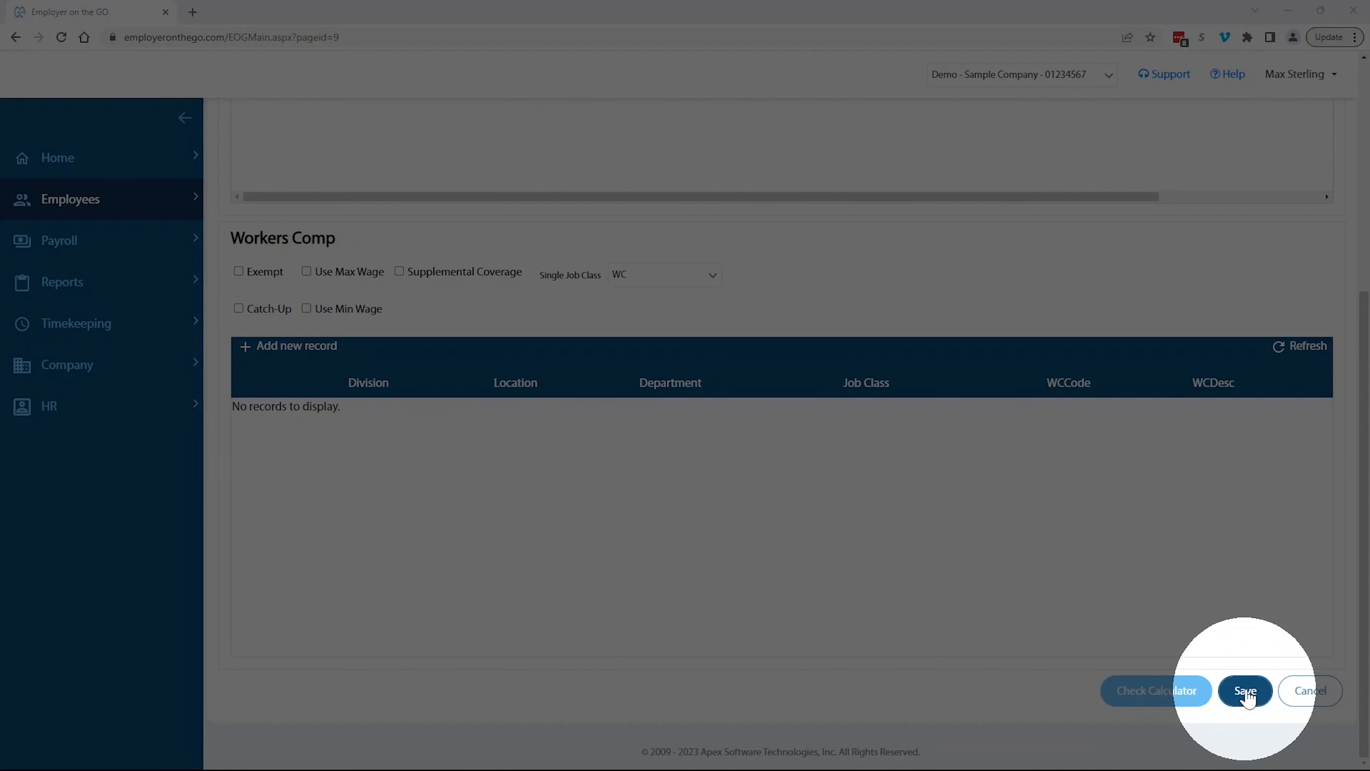
pyautogui.click(1246, 692)
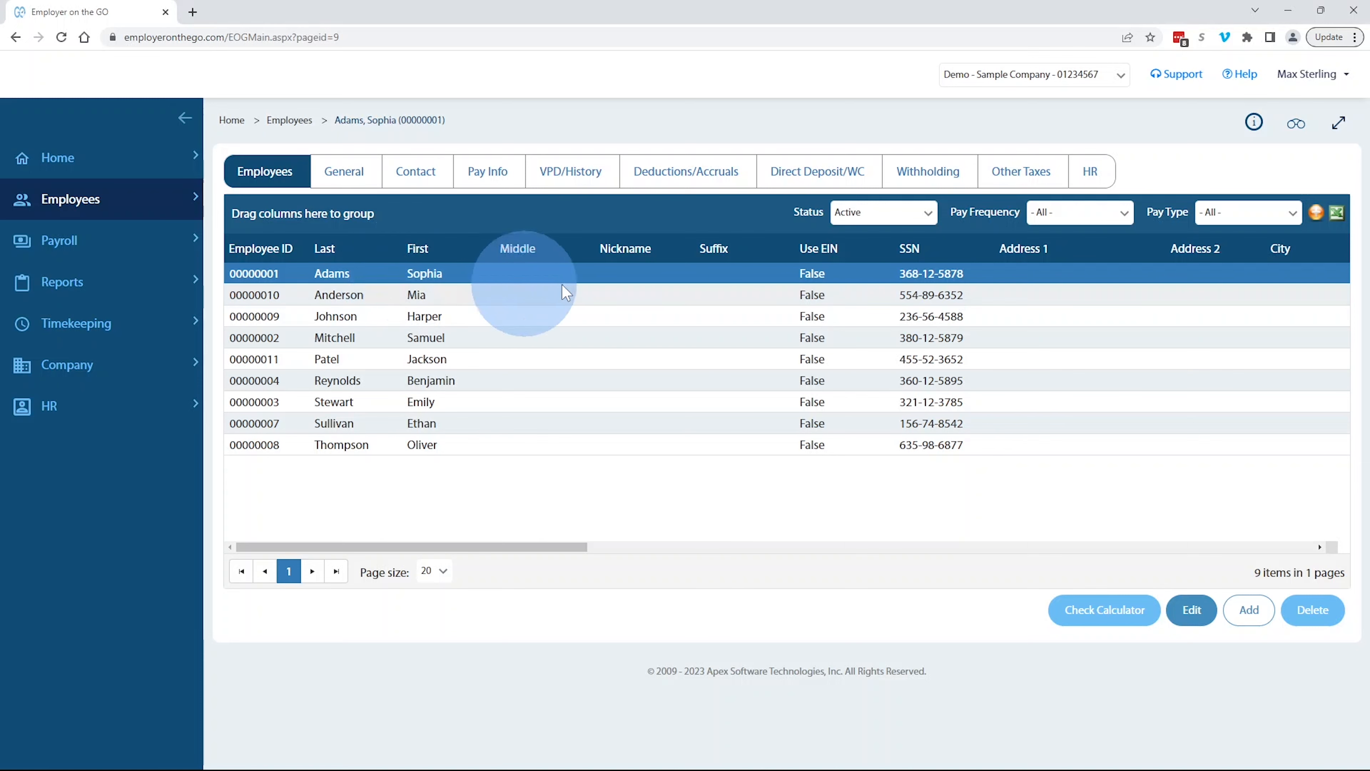
# Reopen the first employee's Direct Deposit/WC details for editing
pyautogui.click(818, 184)
pyautogui.scroll(-1, 1137, 497)
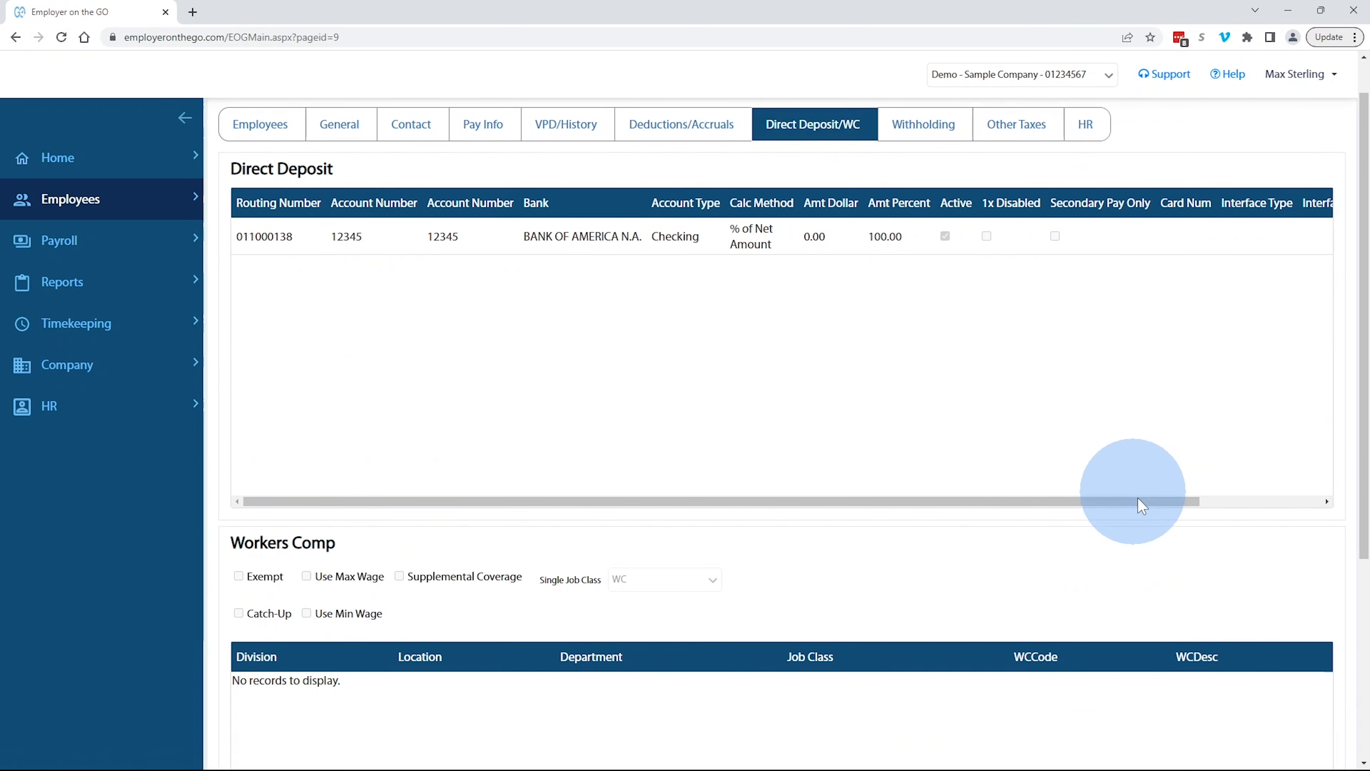
pyautogui.scroll(-5, 1142, 506)
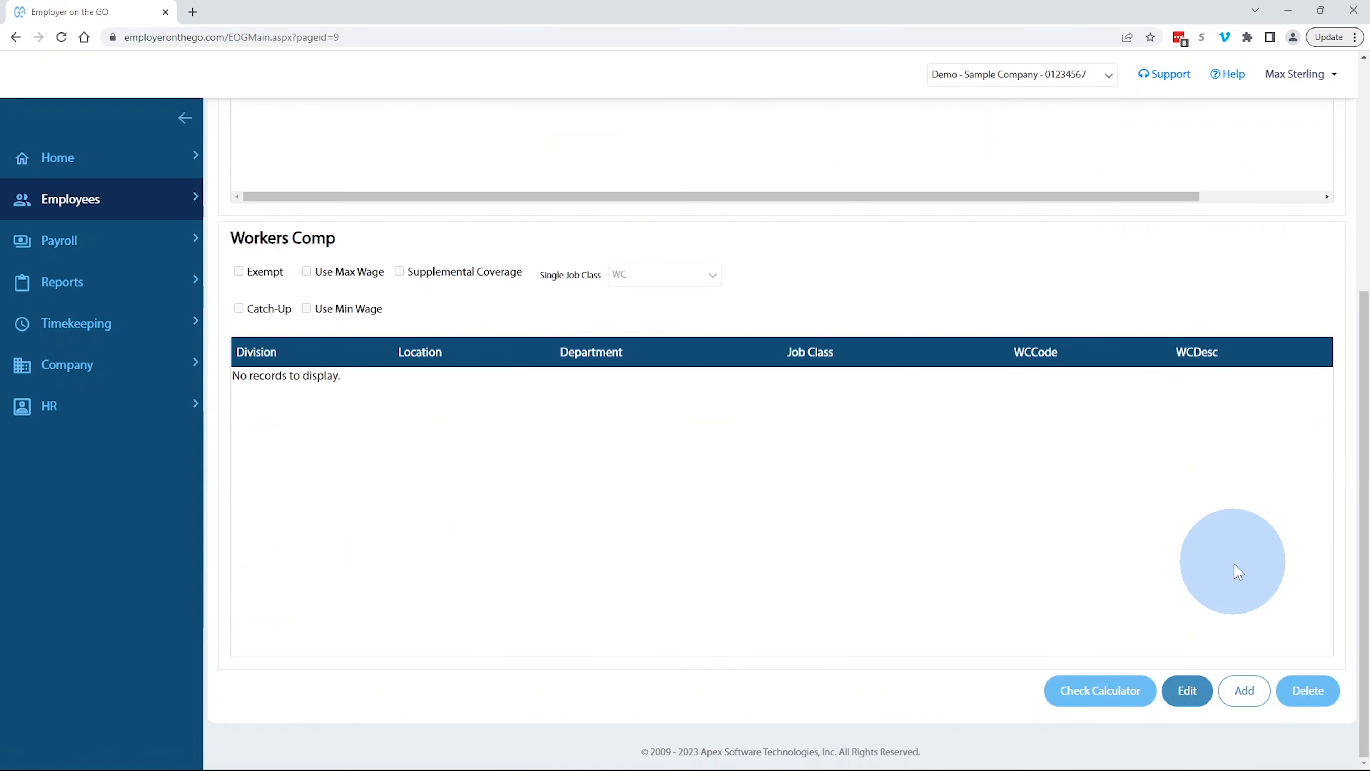
pyautogui.click(1190, 693)
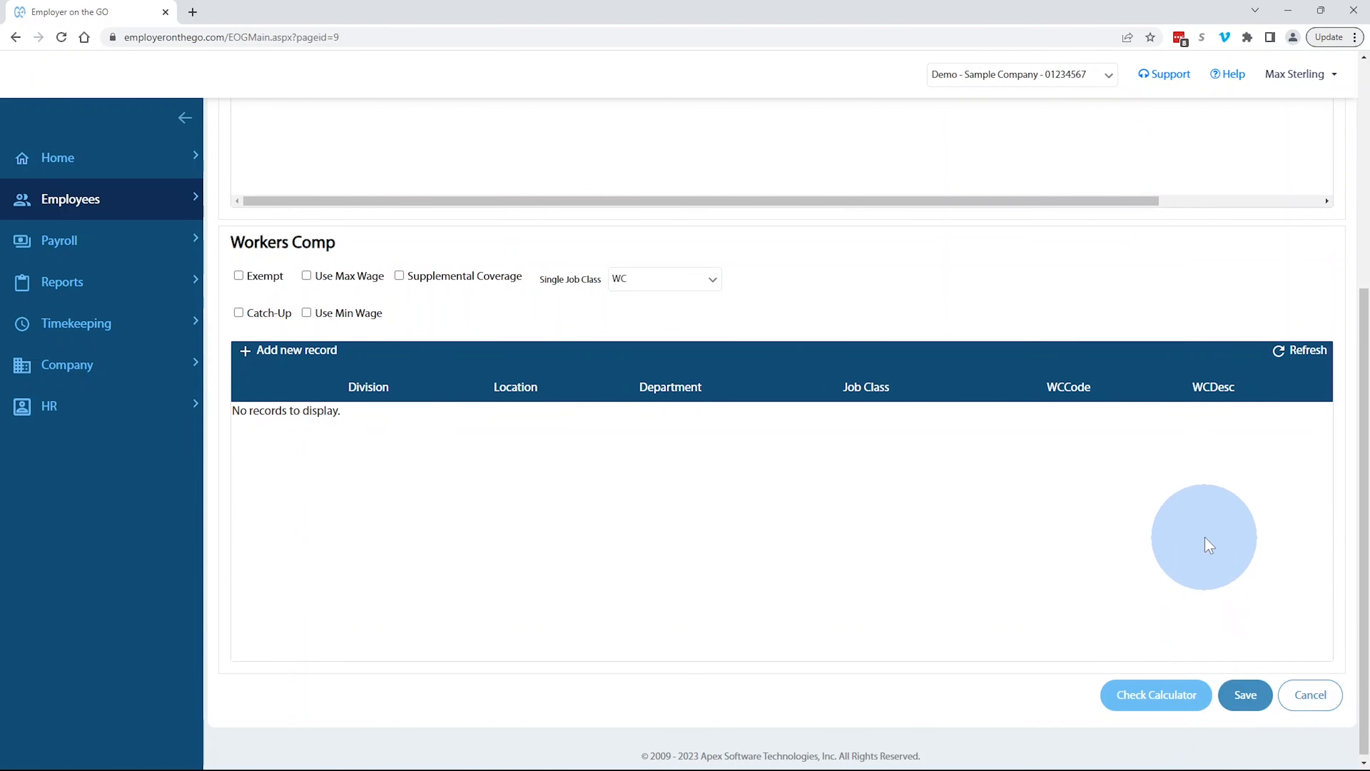
pyautogui.scroll(5, 1204, 537)
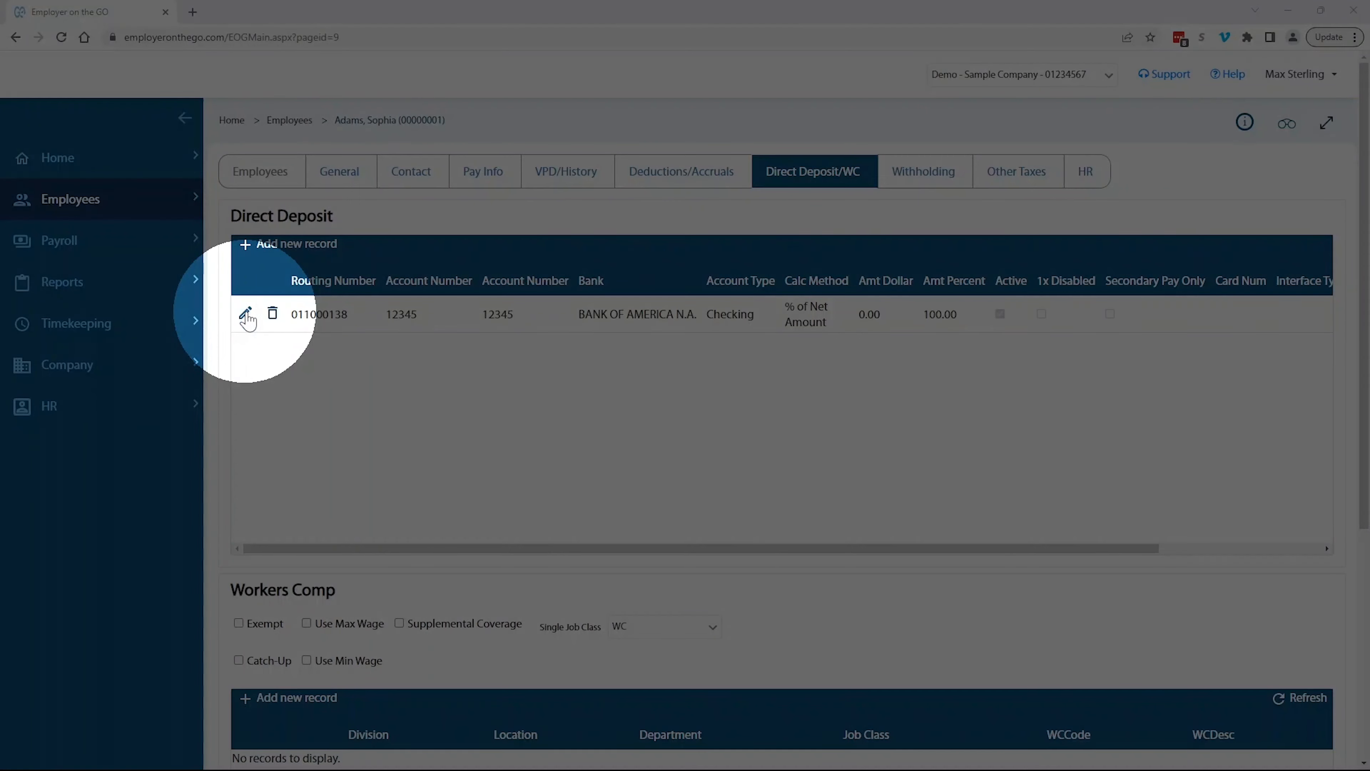
# Change the existing direct deposit record's calculation method to Remainder, clear its percent amount, and update the record
pyautogui.click(244, 312)
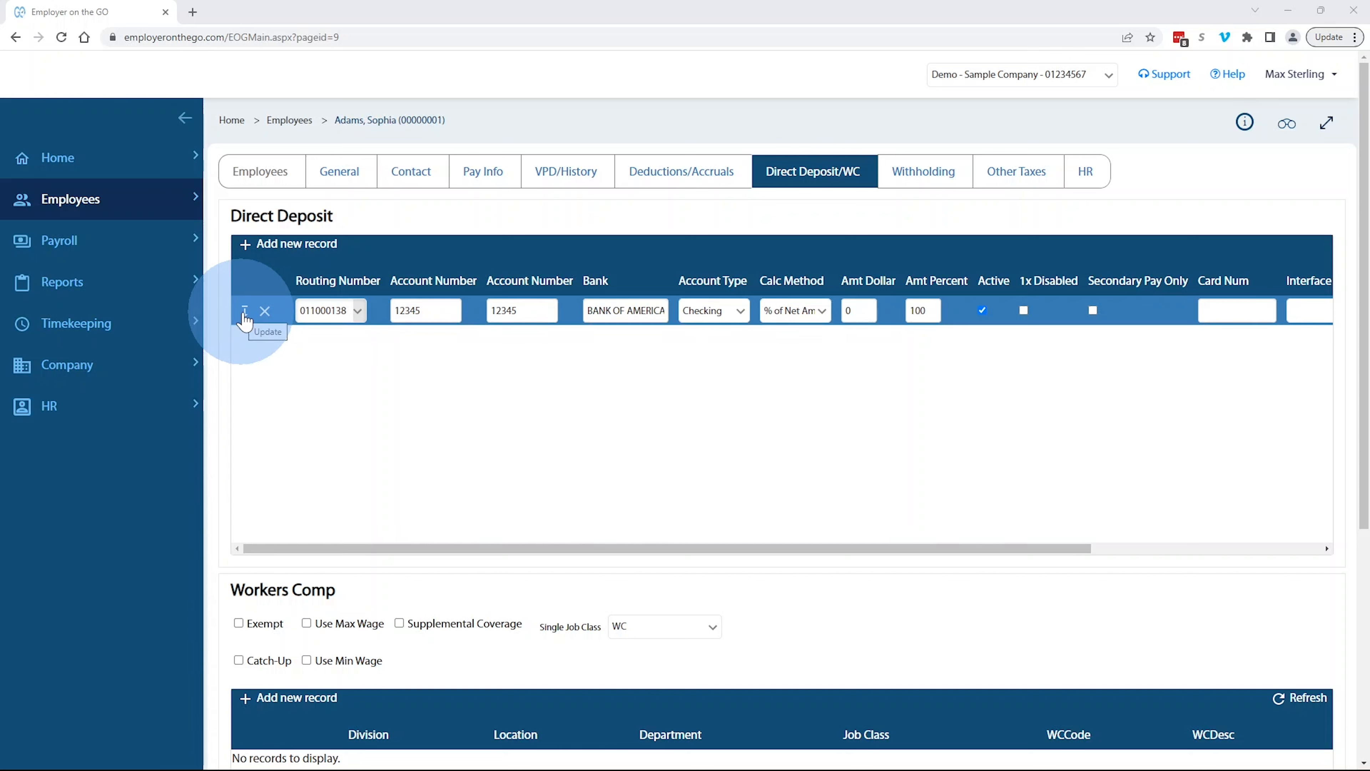
pyautogui.click(825, 315)
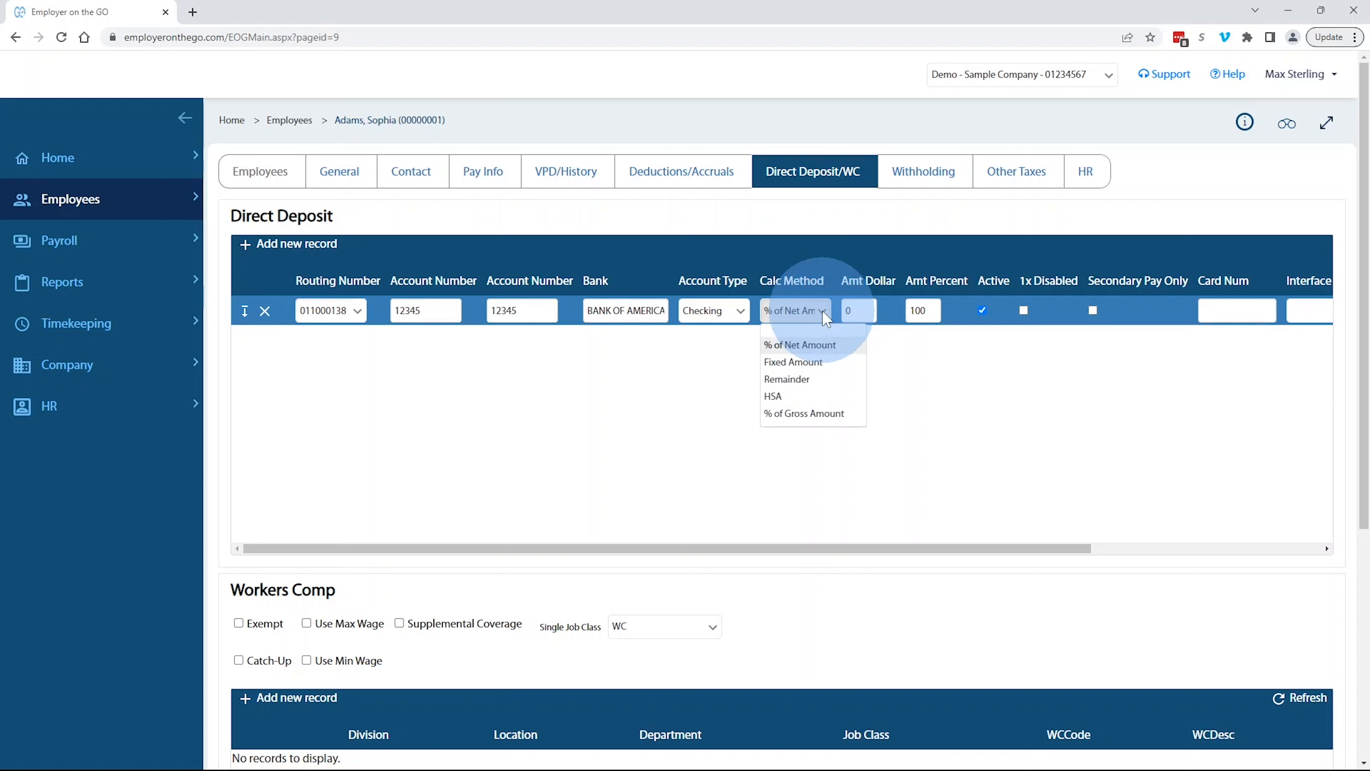
pyautogui.click(801, 378)
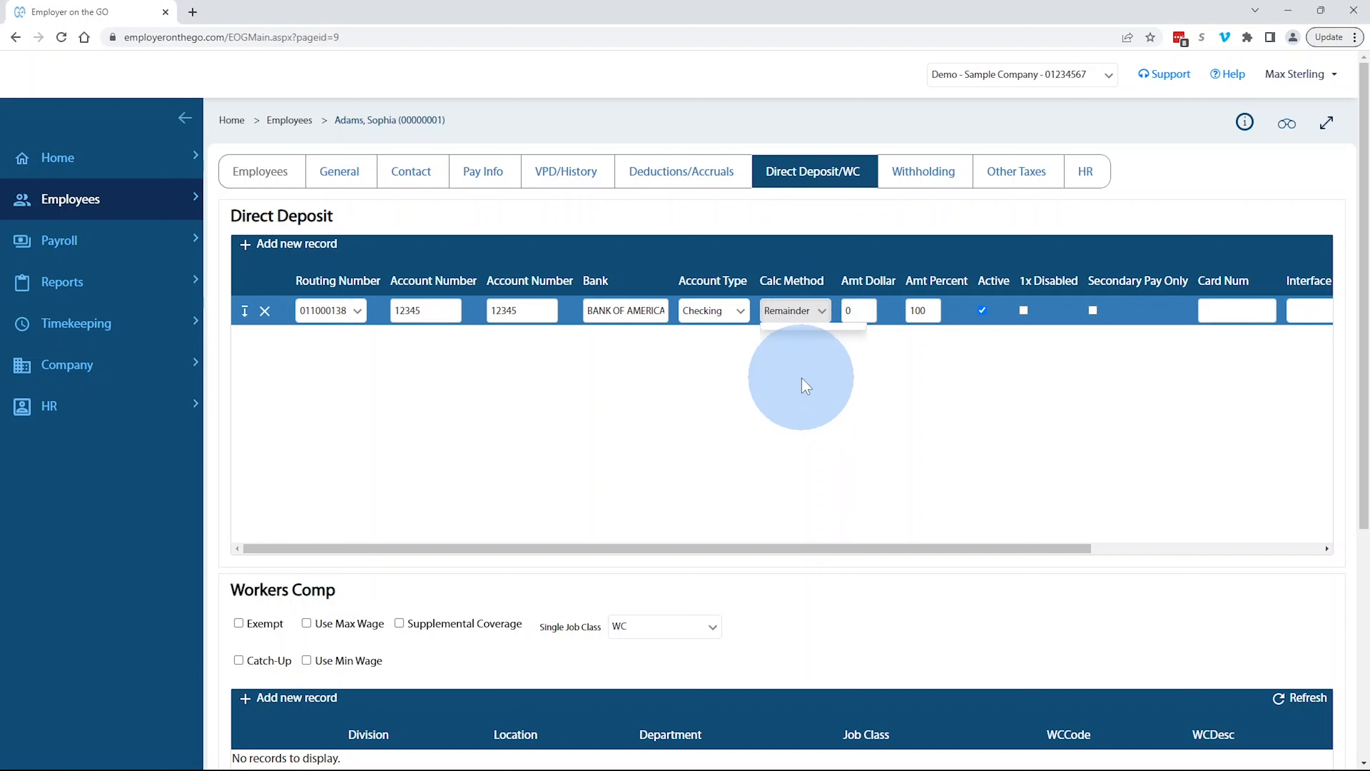
pyautogui.doubleClick(921, 311)
pyautogui.press('BackSpace')
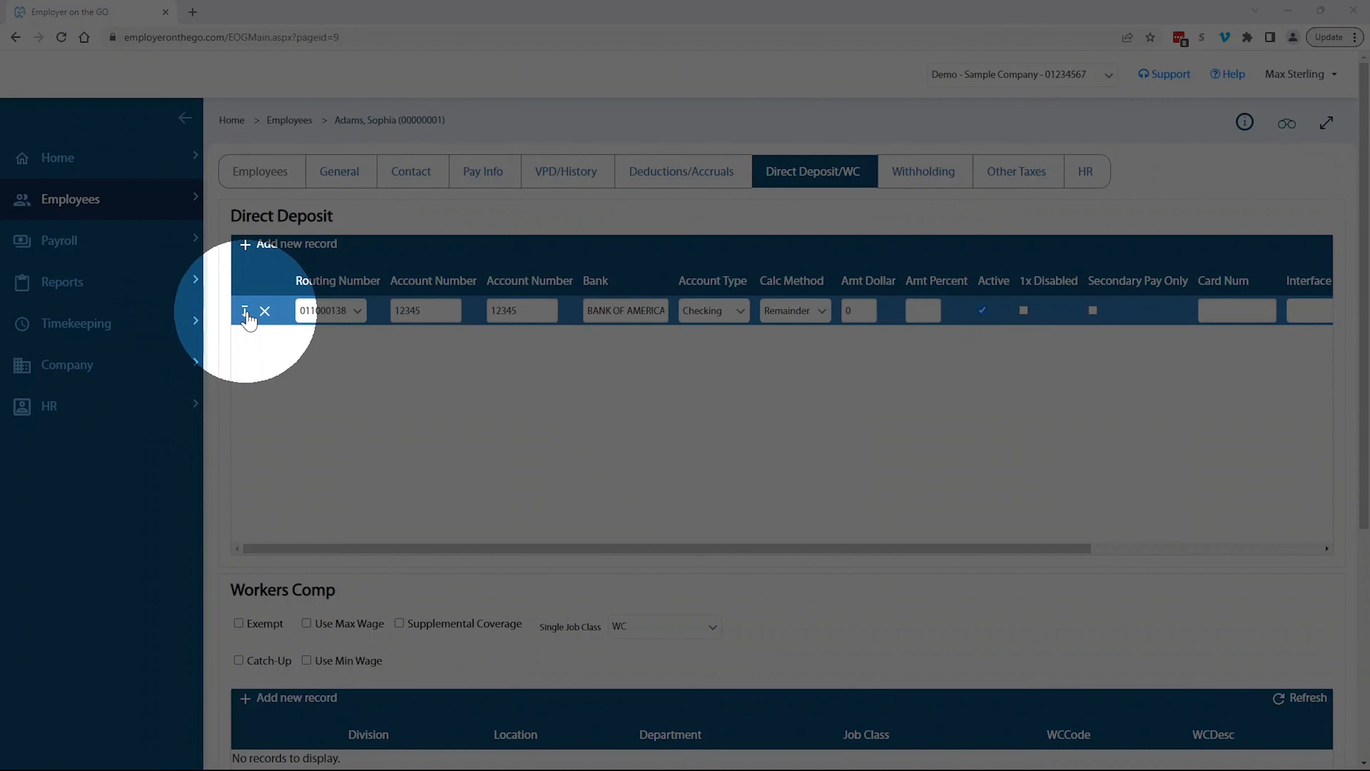
pyautogui.click(246, 312)
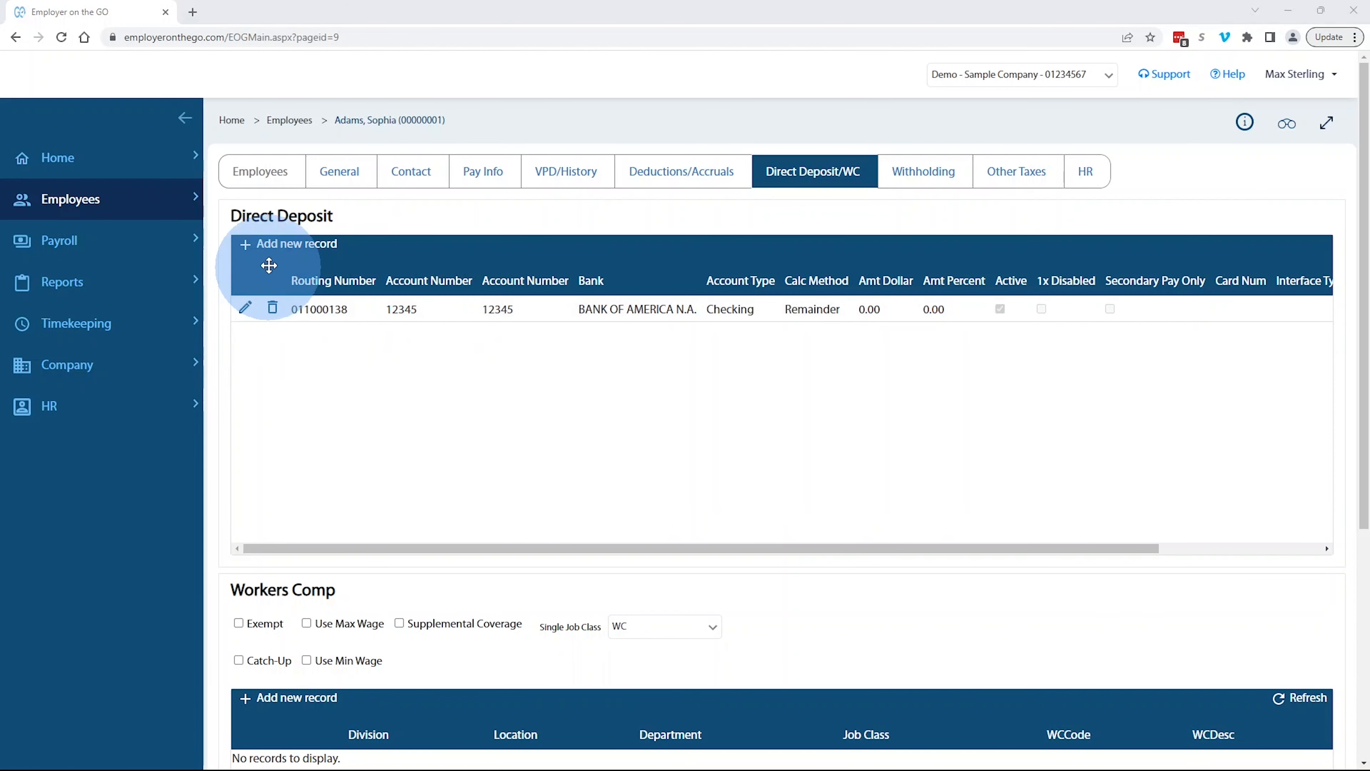
# Add a second direct deposit record with BANK OF AMERICA N.A. routing number 011000138 and enter its account number in both account fields
pyautogui.click(267, 248)
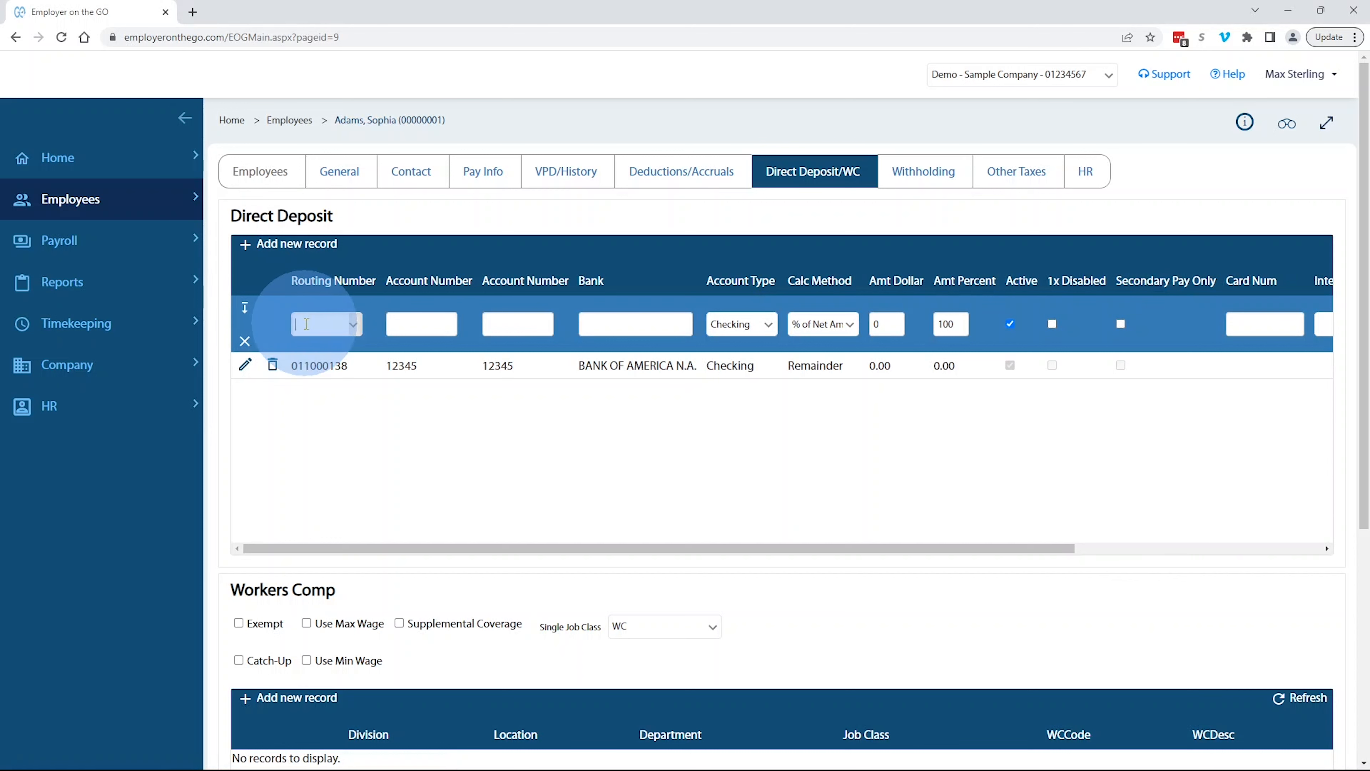
pyautogui.click(306, 324)
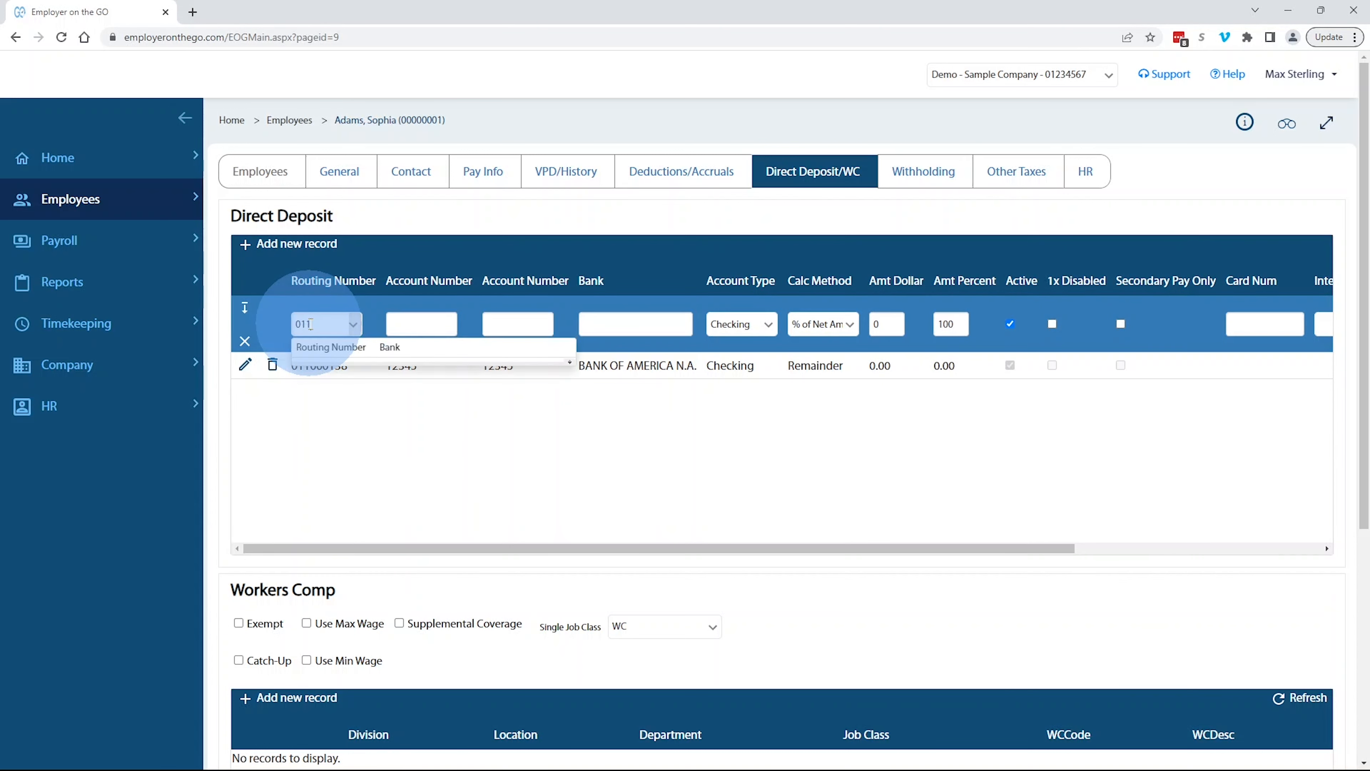
pyautogui.click(376, 412)
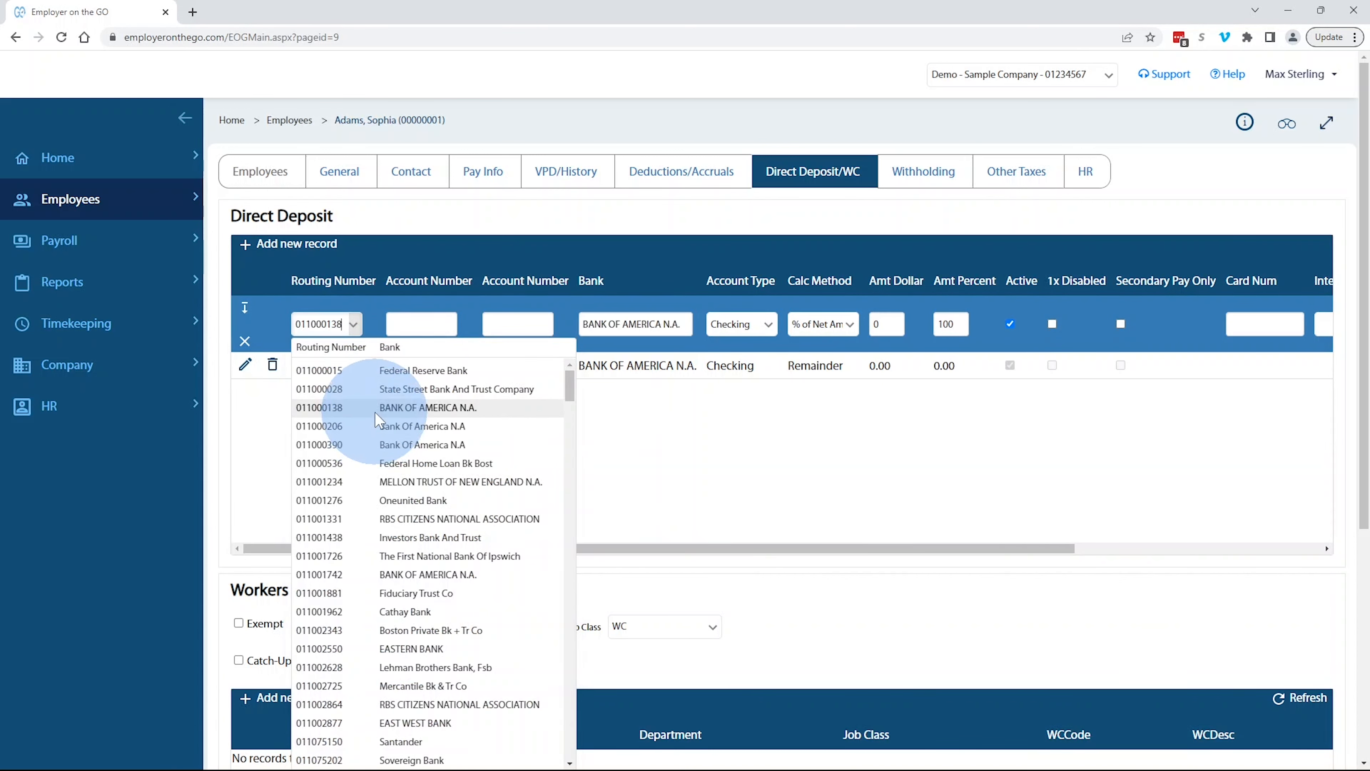
pyautogui.click(422, 324)
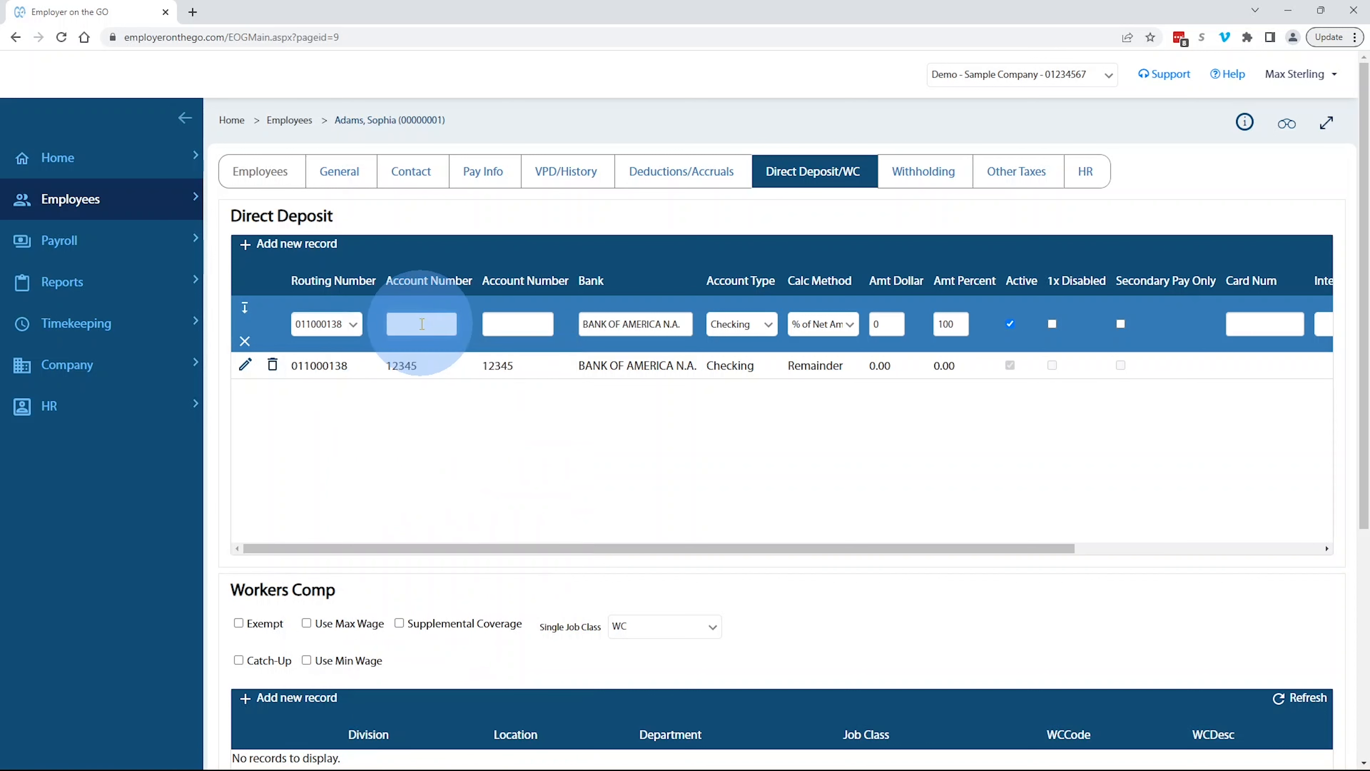
pyautogui.write('333')
pyautogui.press('Tab')
pyautogui.write('3')
# Set the second record to Fixed Amount with a 50 dollar amount and no percent, and insert it
pyautogui.click(855, 332)
pyautogui.click(816, 378)
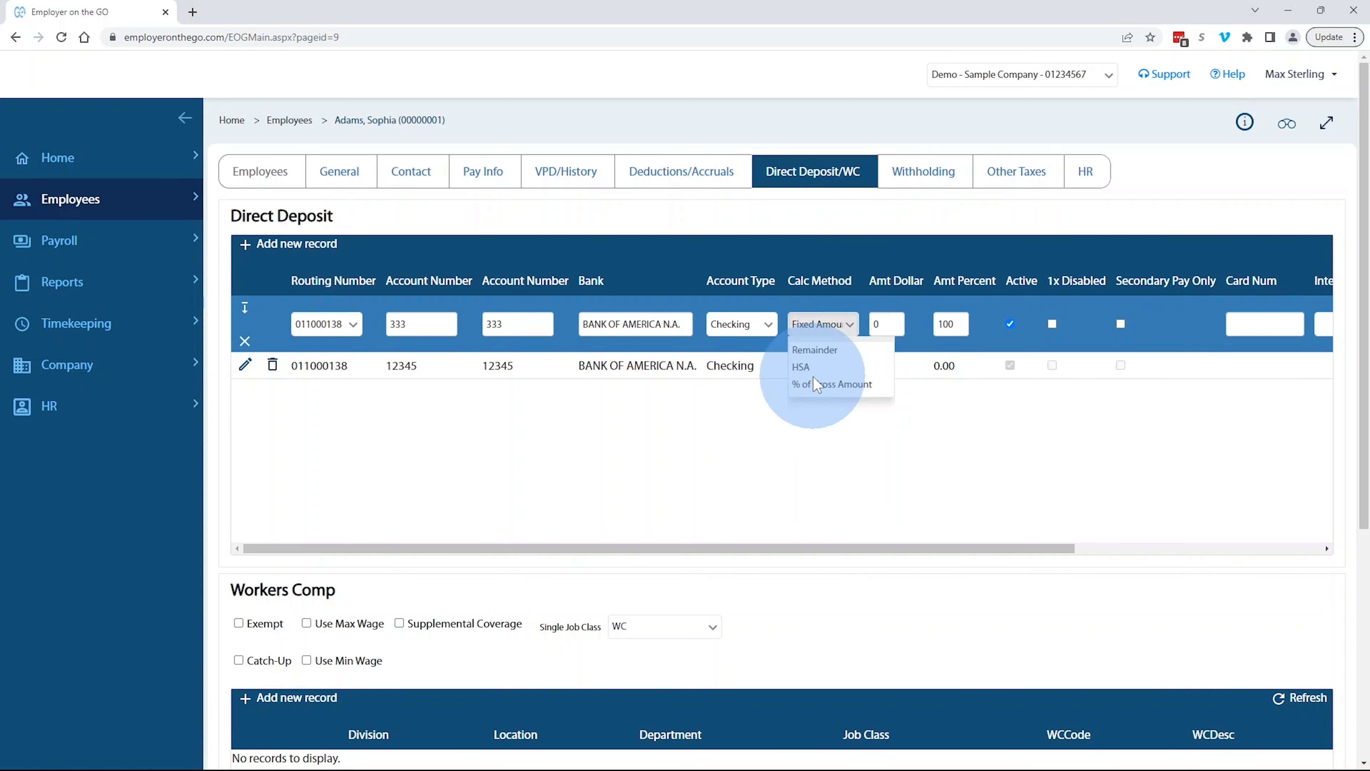
pyautogui.click(883, 324)
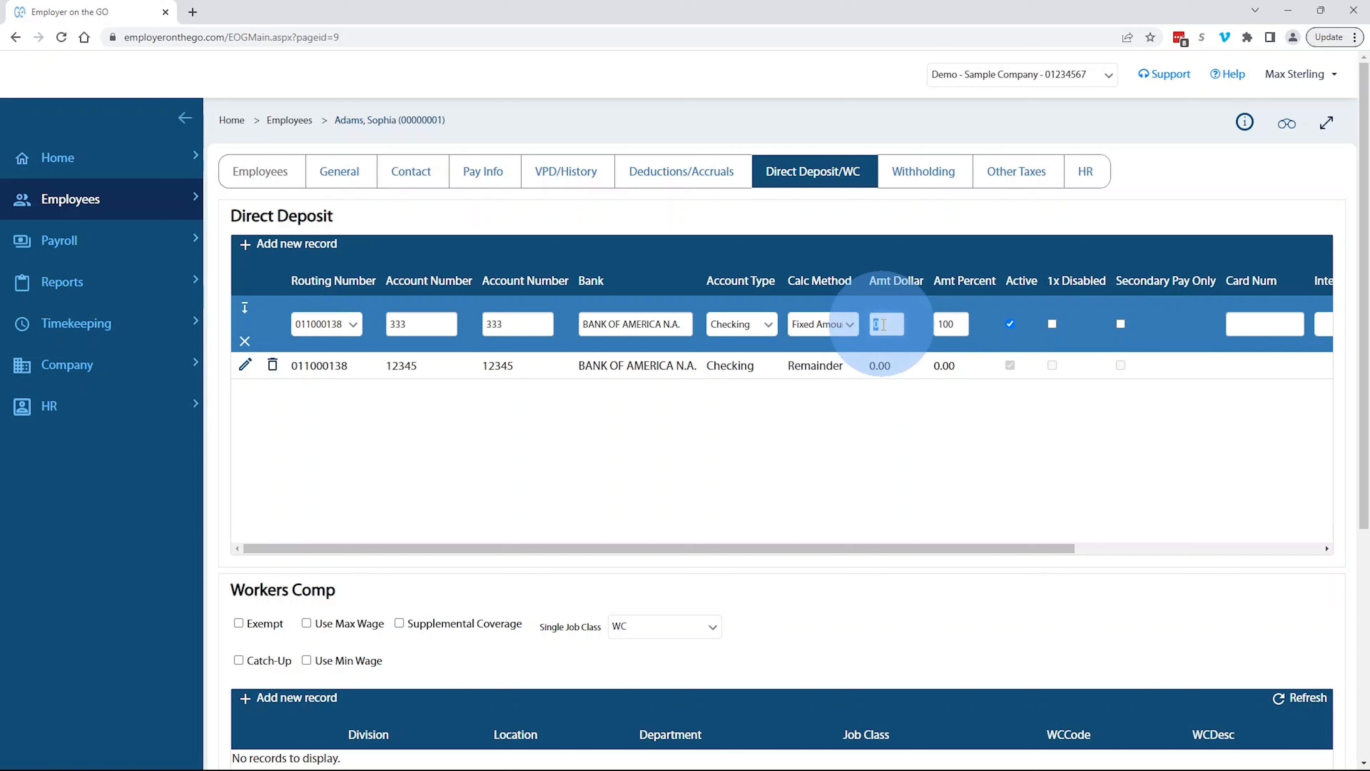
pyautogui.press('Tab')
pyautogui.press('BackSpace')
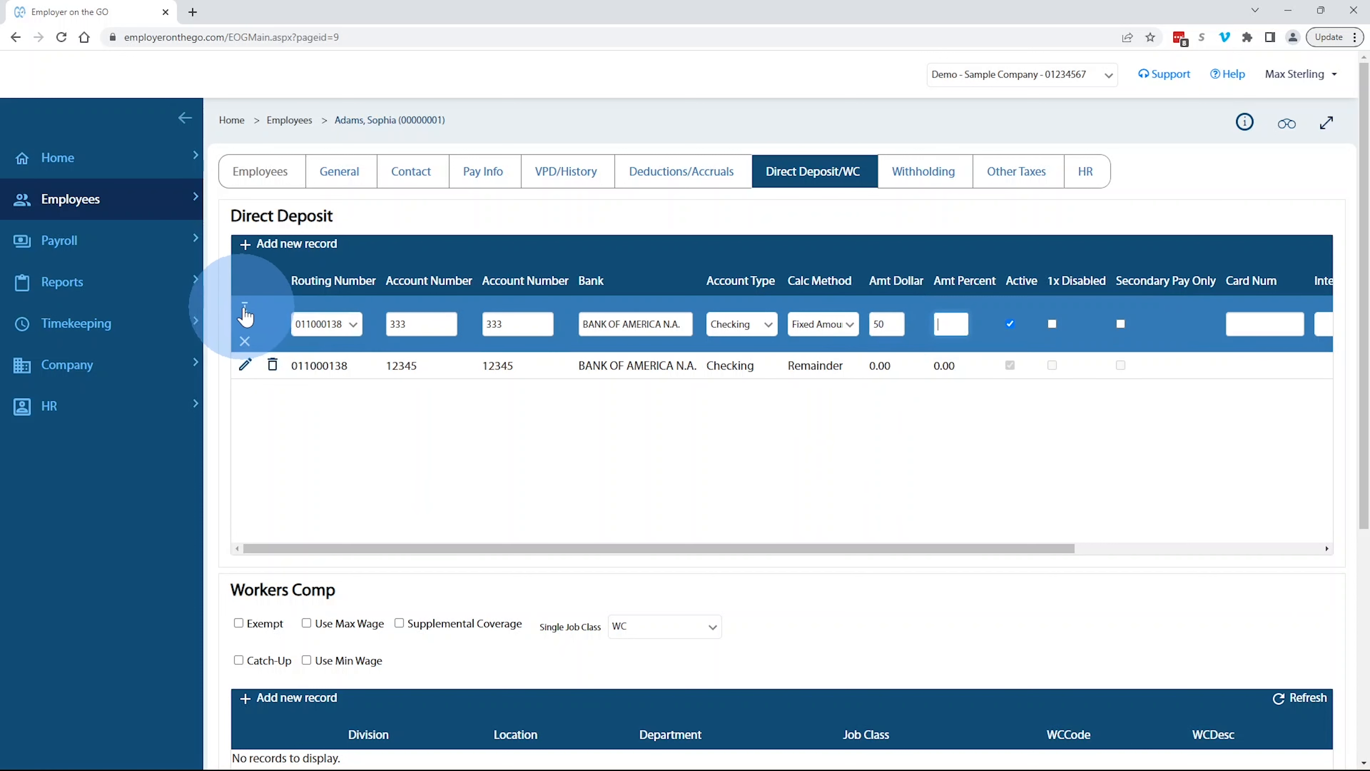
pyautogui.click(242, 307)
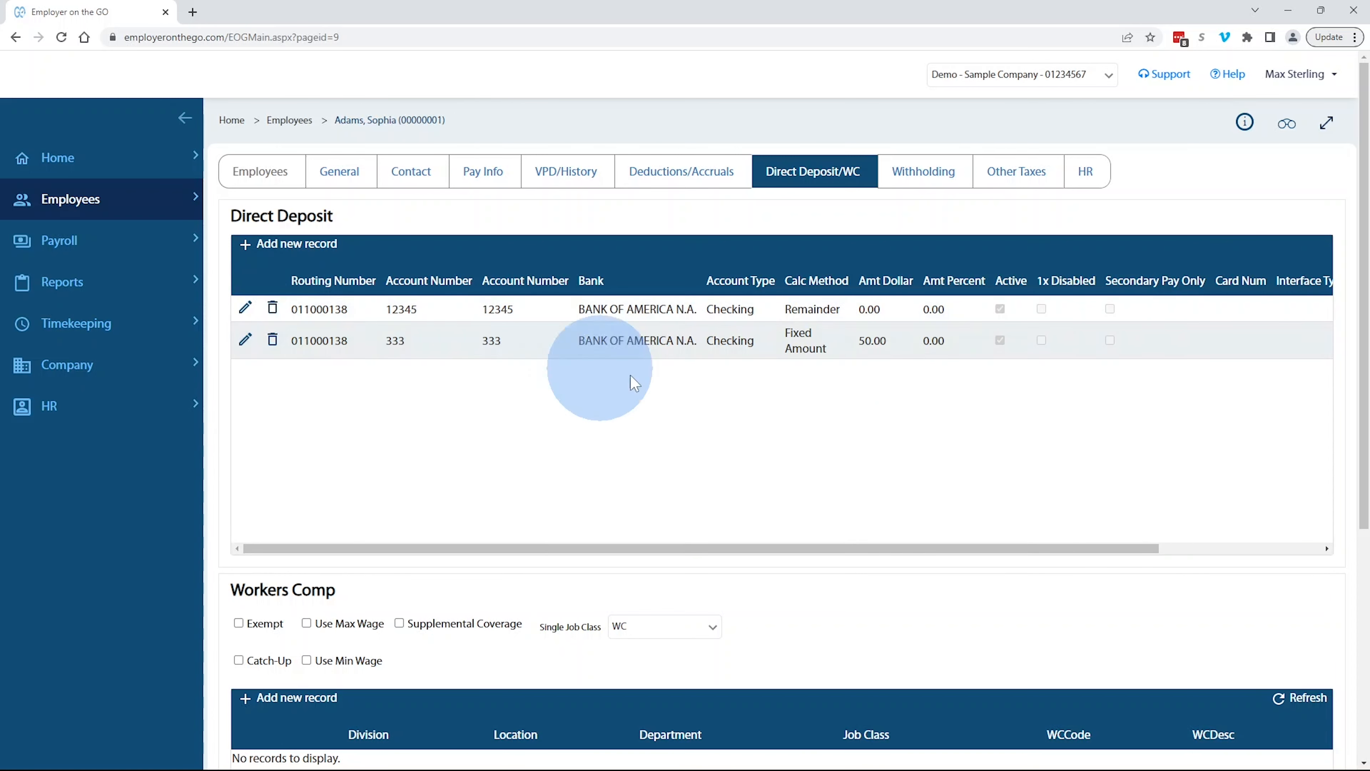
# Save the employee's direct deposit changes and reopen the Direct Deposit/WC details for editing
pyautogui.scroll(-6, 1129, 504)
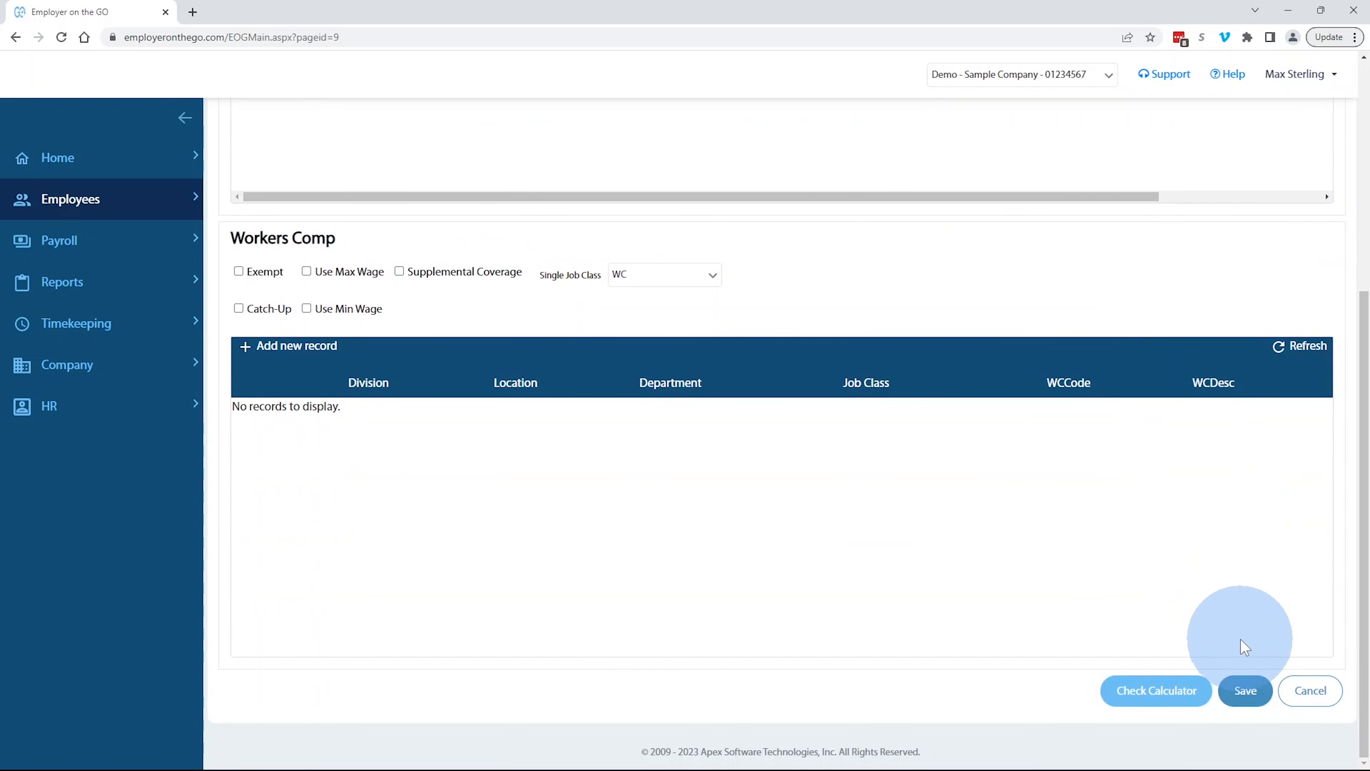
pyautogui.click(1239, 684)
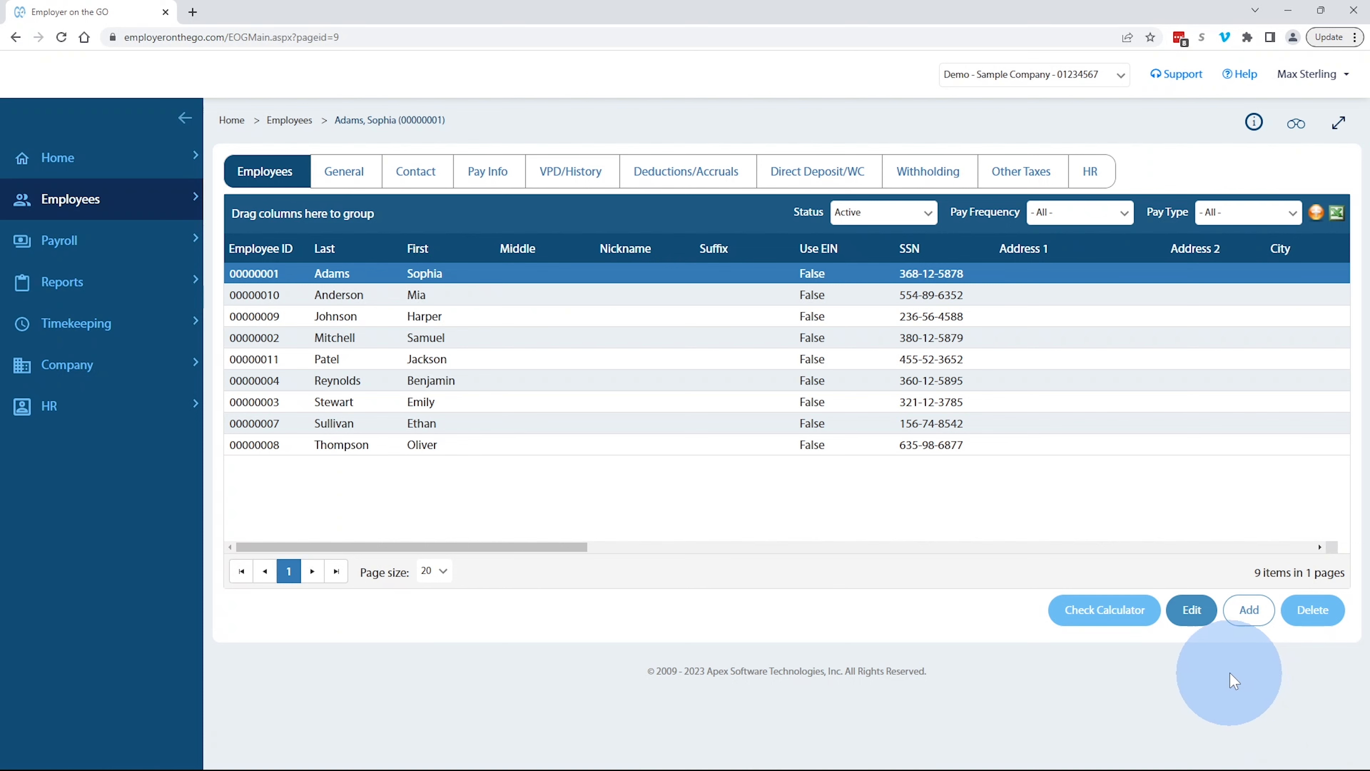
pyautogui.click(802, 181)
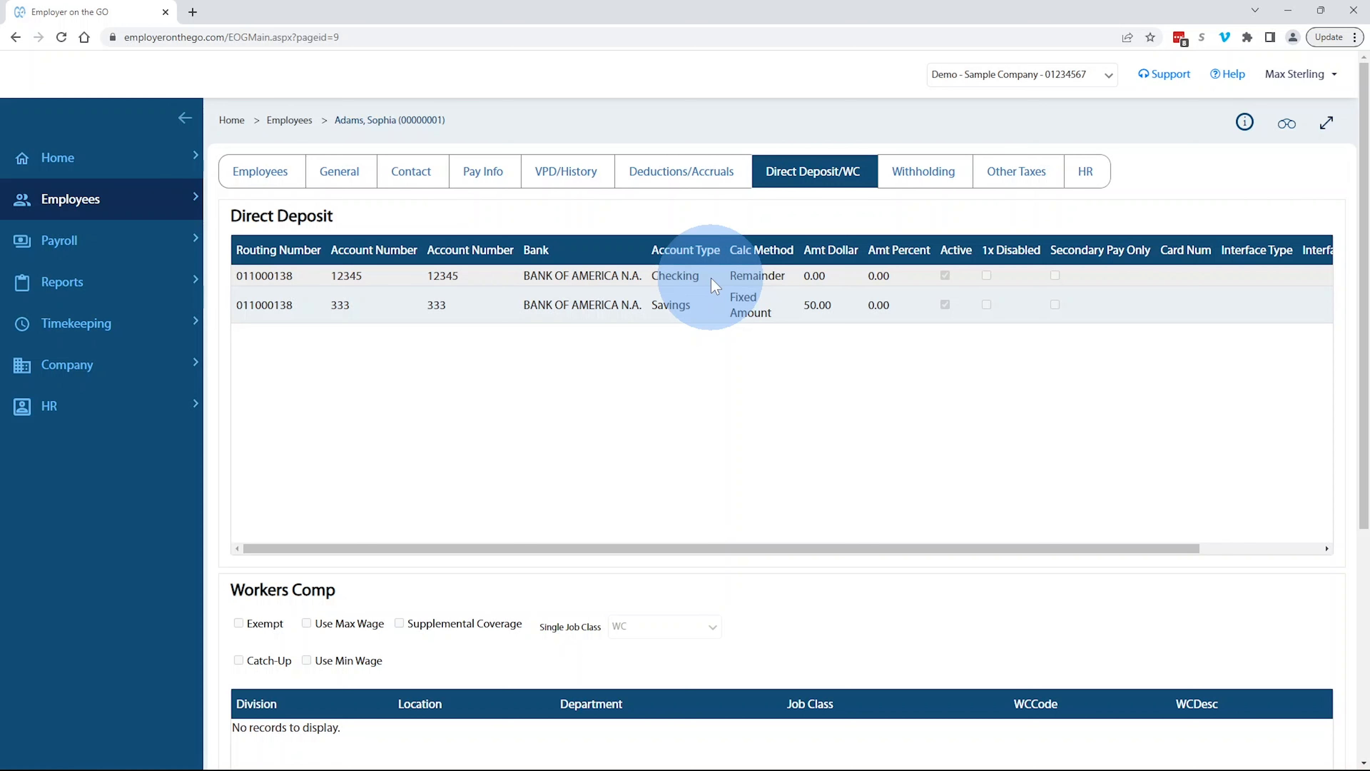
pyautogui.scroll(-5, 903, 398)
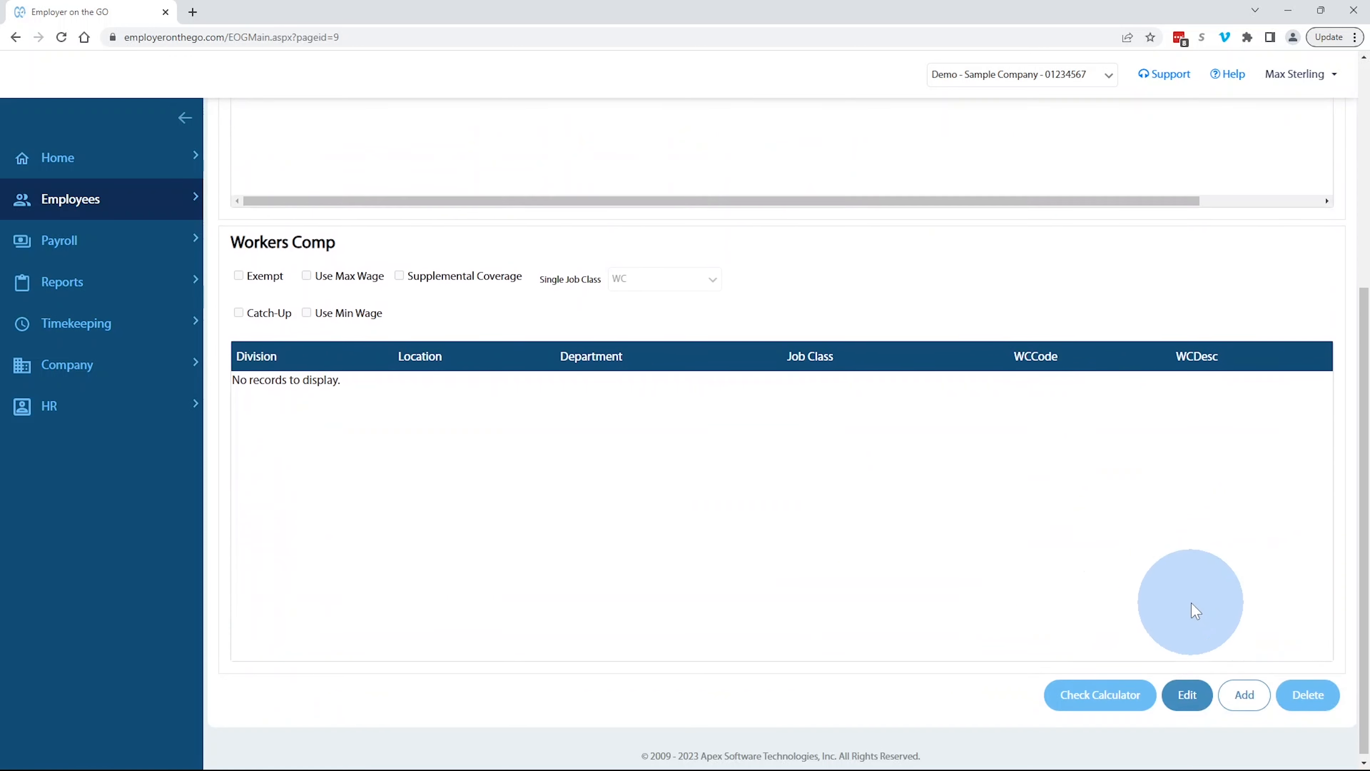
pyautogui.click(1188, 691)
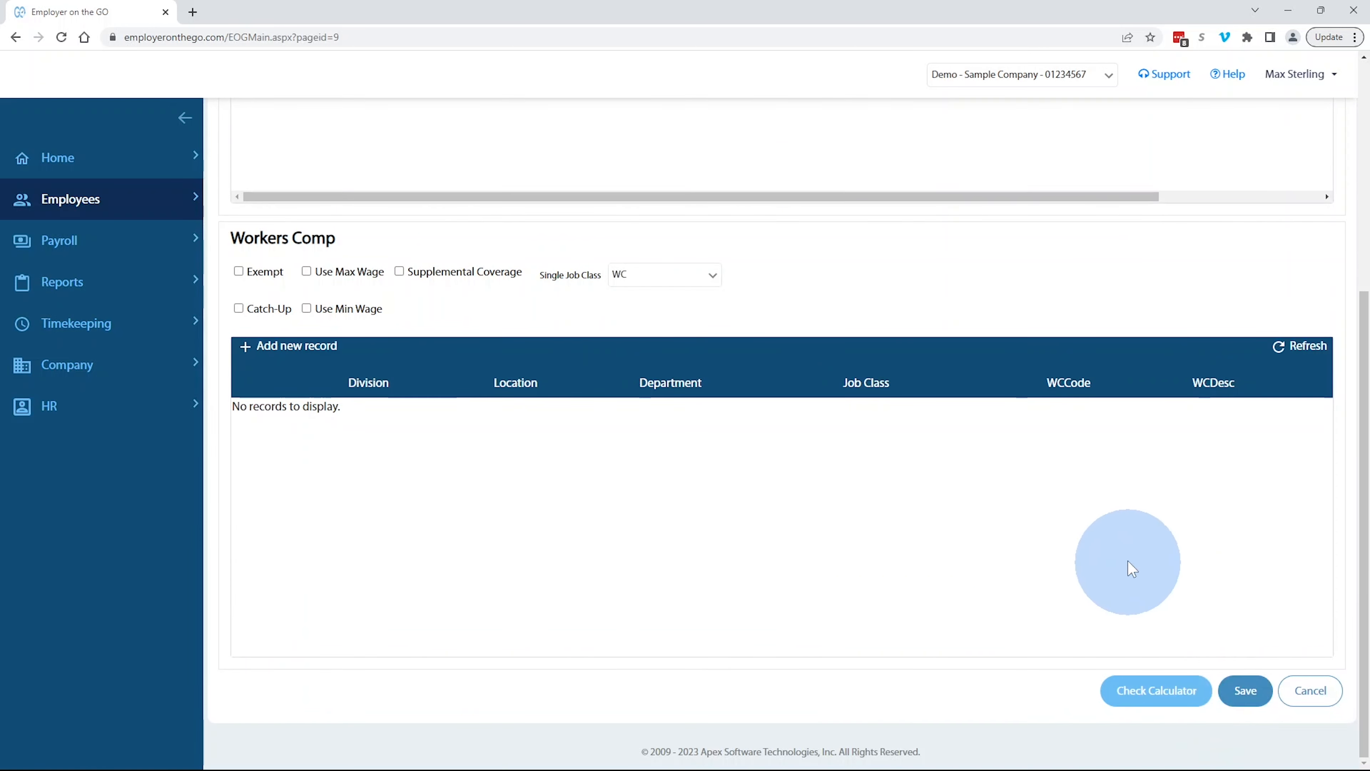
# Change the Checking direct deposit record to % of Net Amount with 50 percent, and update the record
pyautogui.scroll(5, 1129, 566)
pyautogui.click(245, 241)
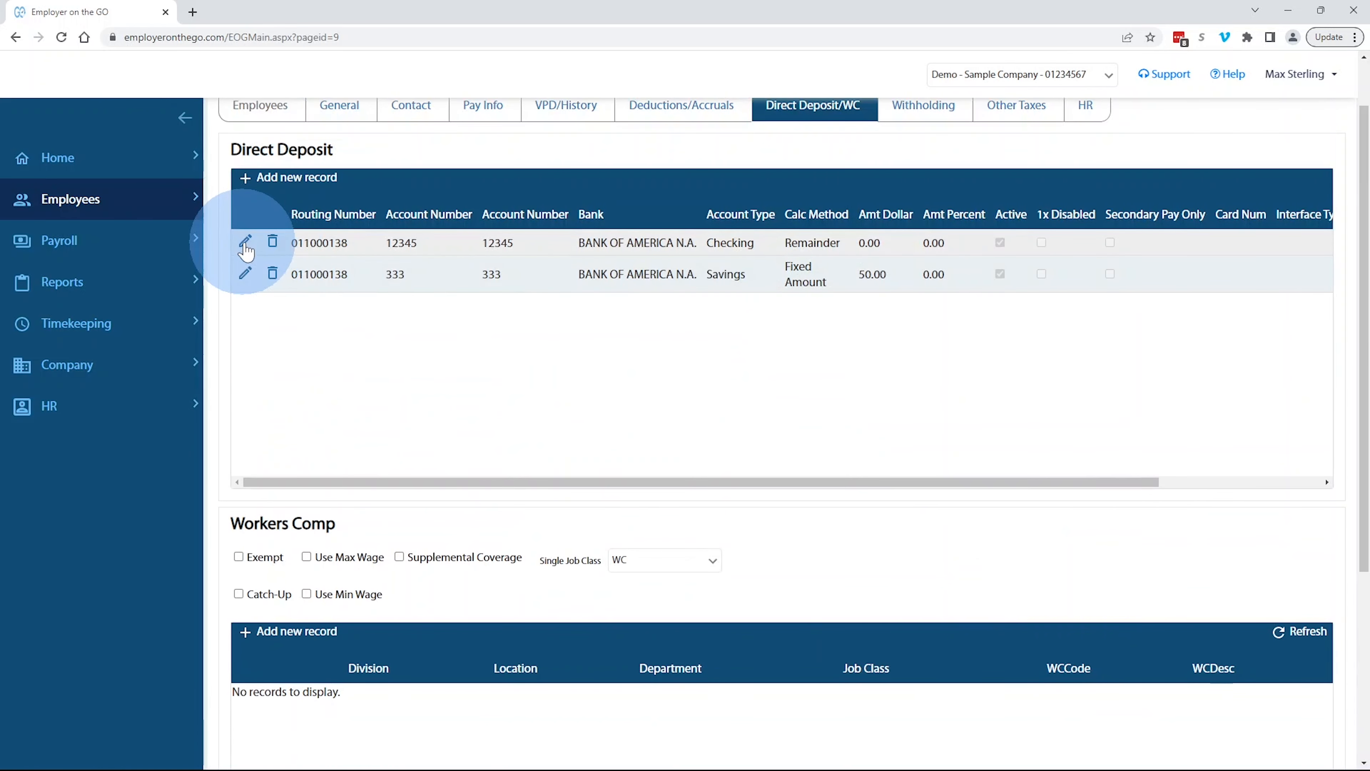
pyautogui.click(836, 243)
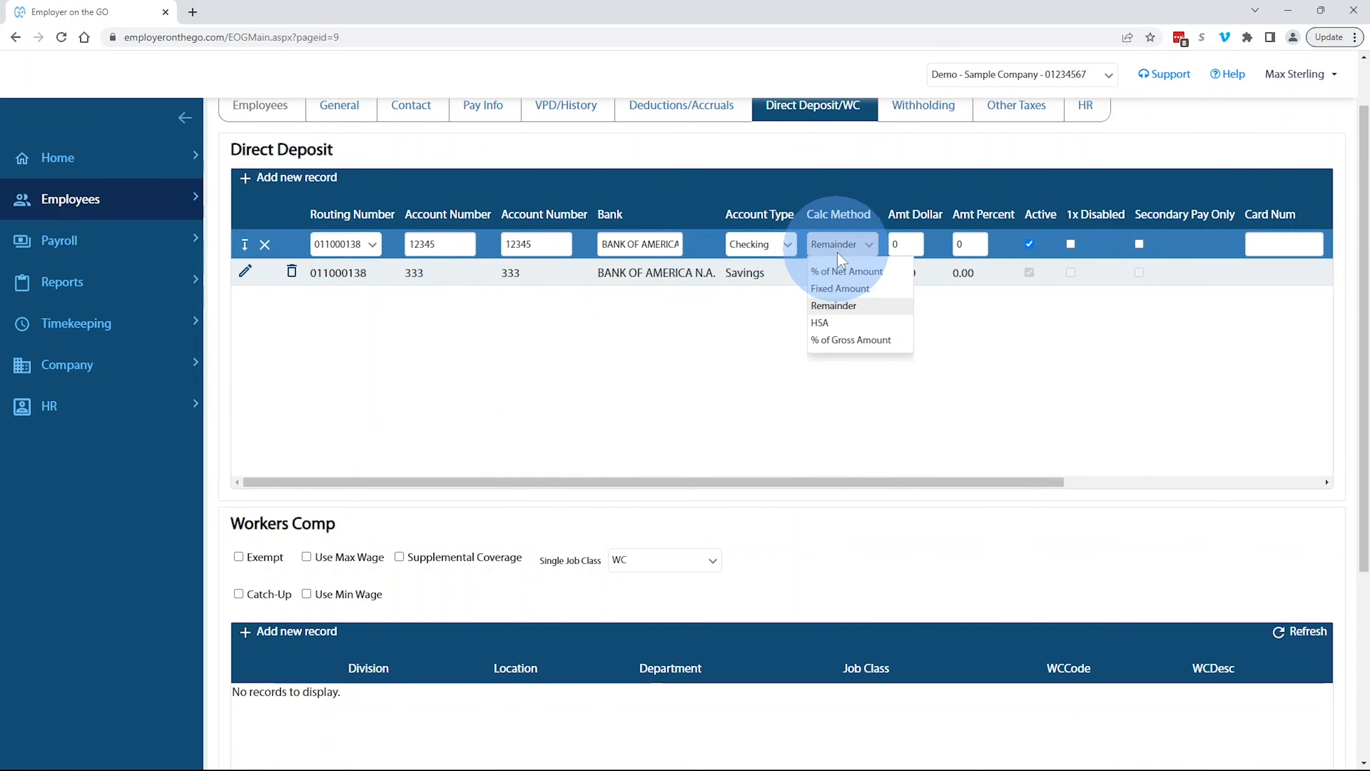
pyautogui.click(847, 280)
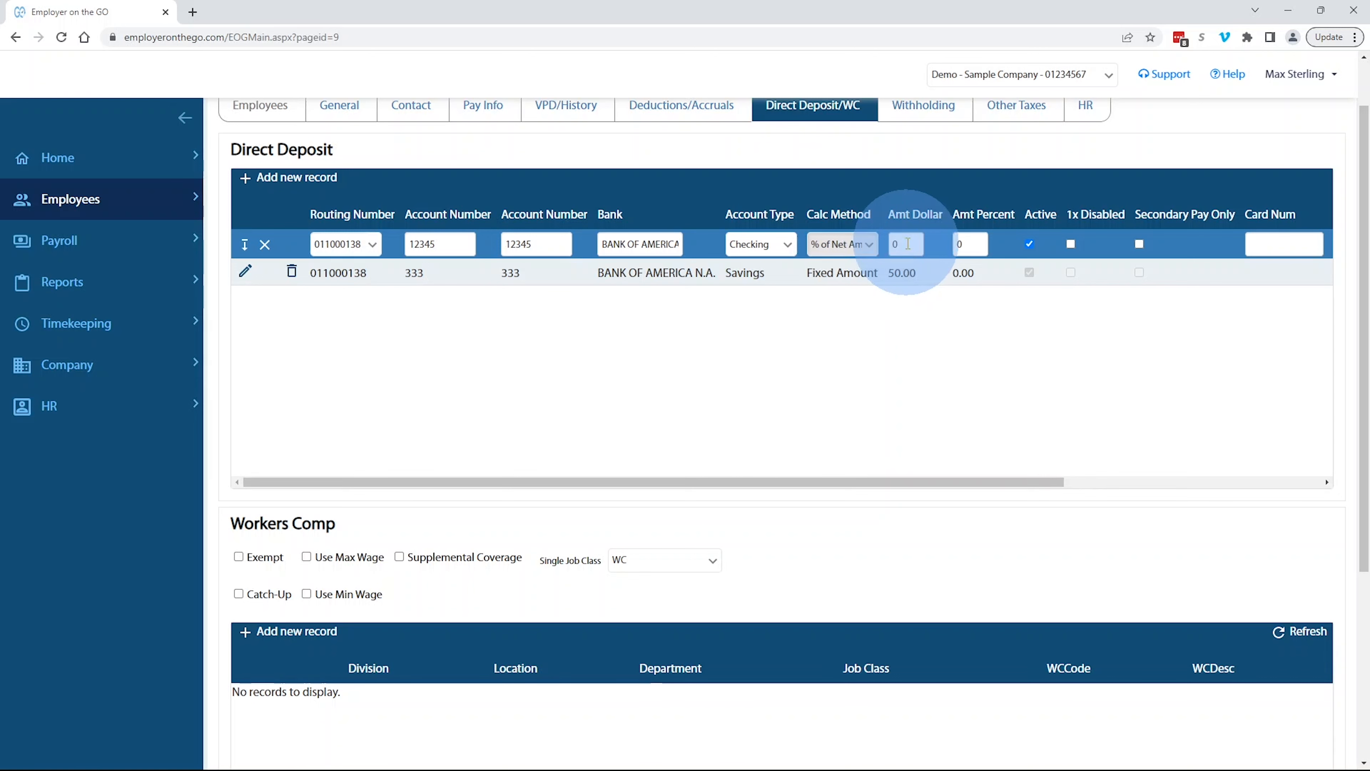
pyautogui.click(956, 246)
pyautogui.write('50')
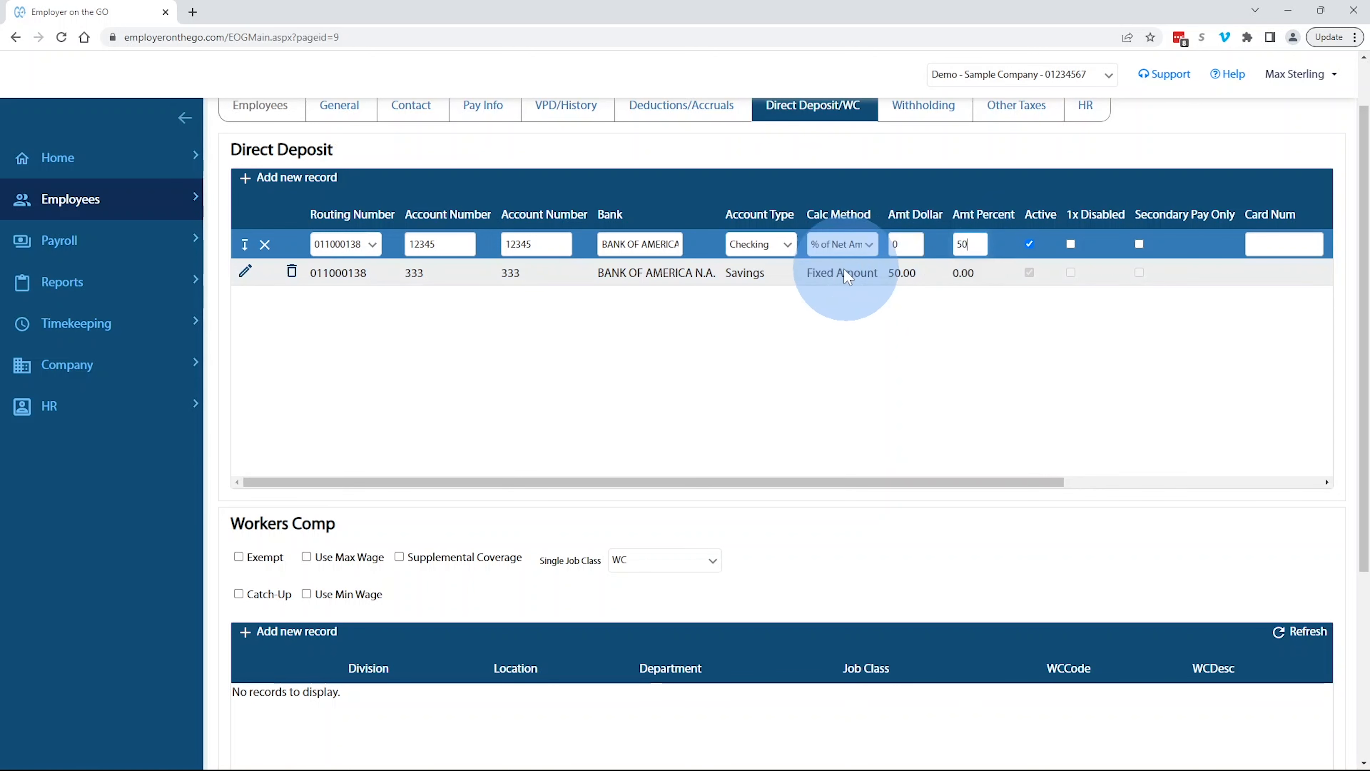
pyautogui.click(245, 248)
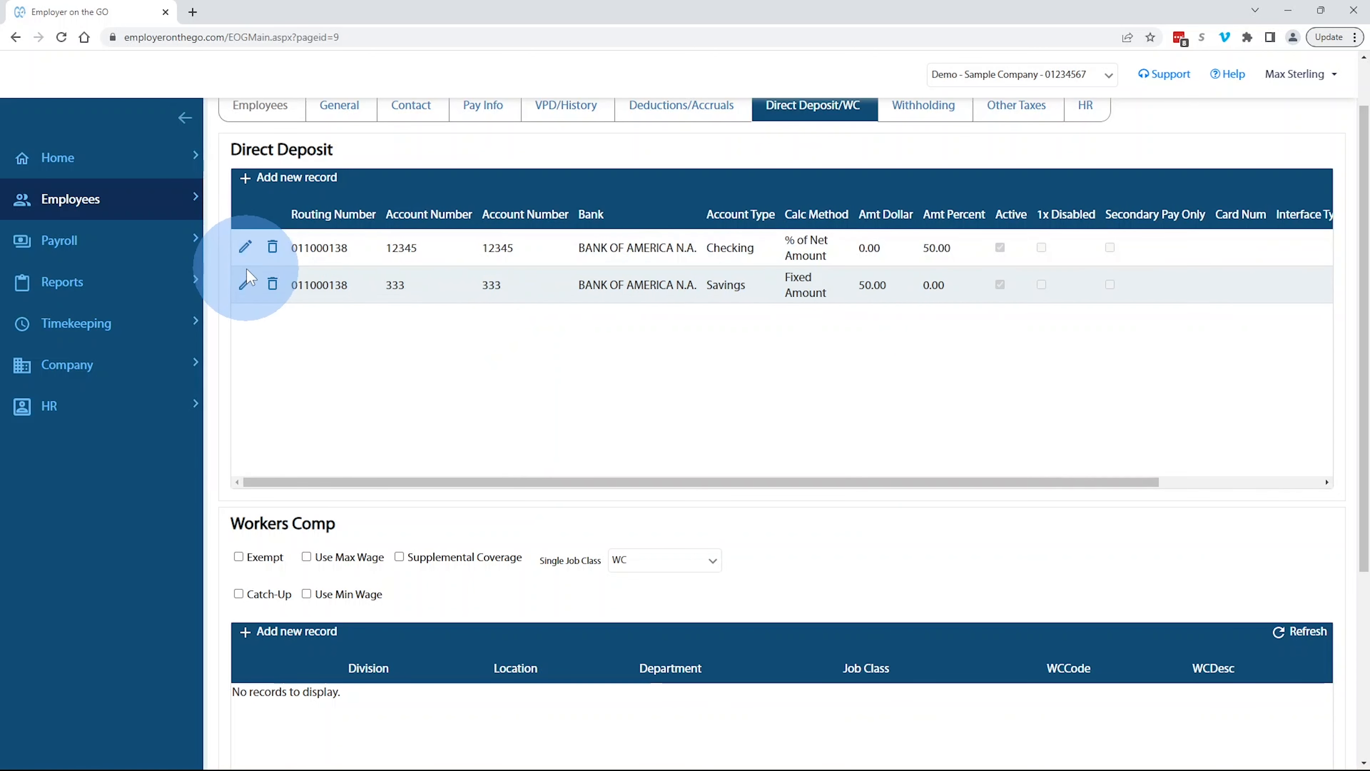
# Change the Savings direct deposit record to % of Net Amount, clear its dollar amount, set 50 percent, and update the record
pyautogui.click(246, 285)
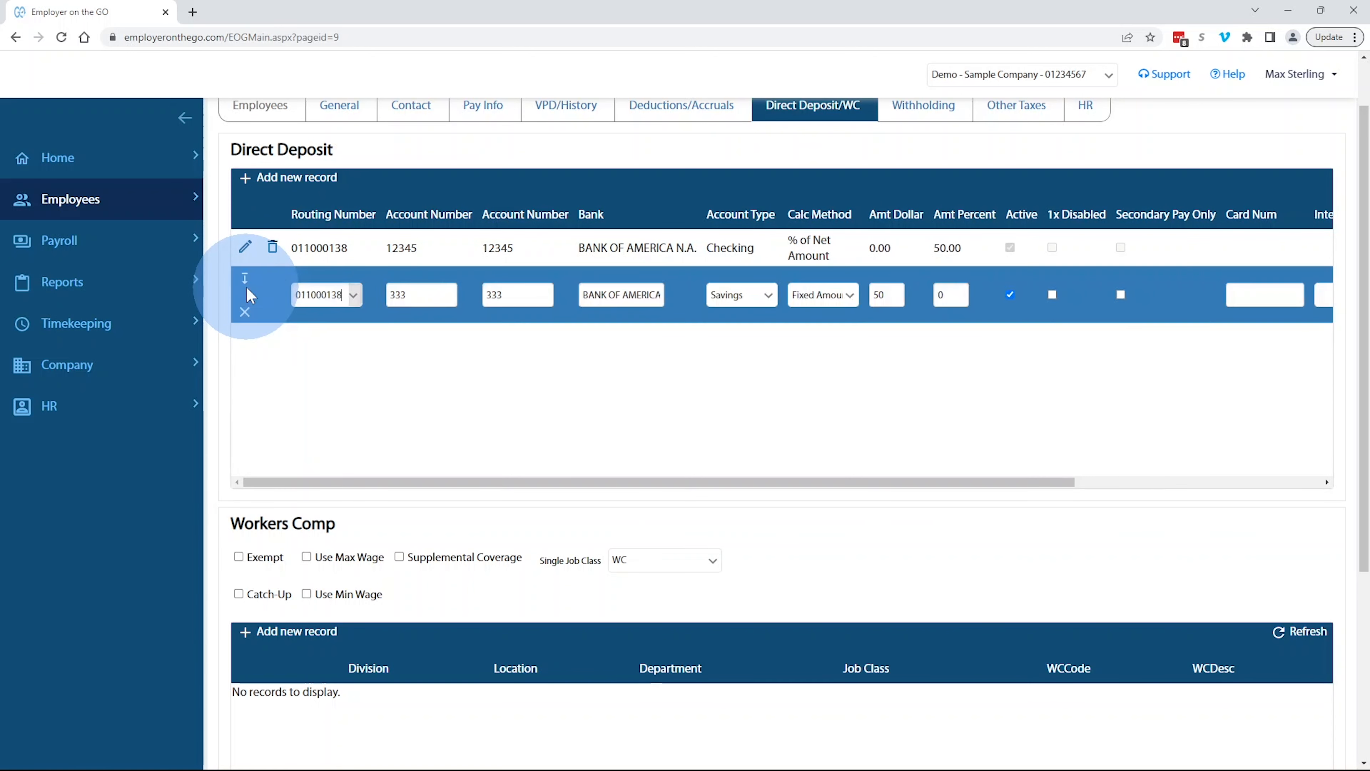
pyautogui.click(757, 306)
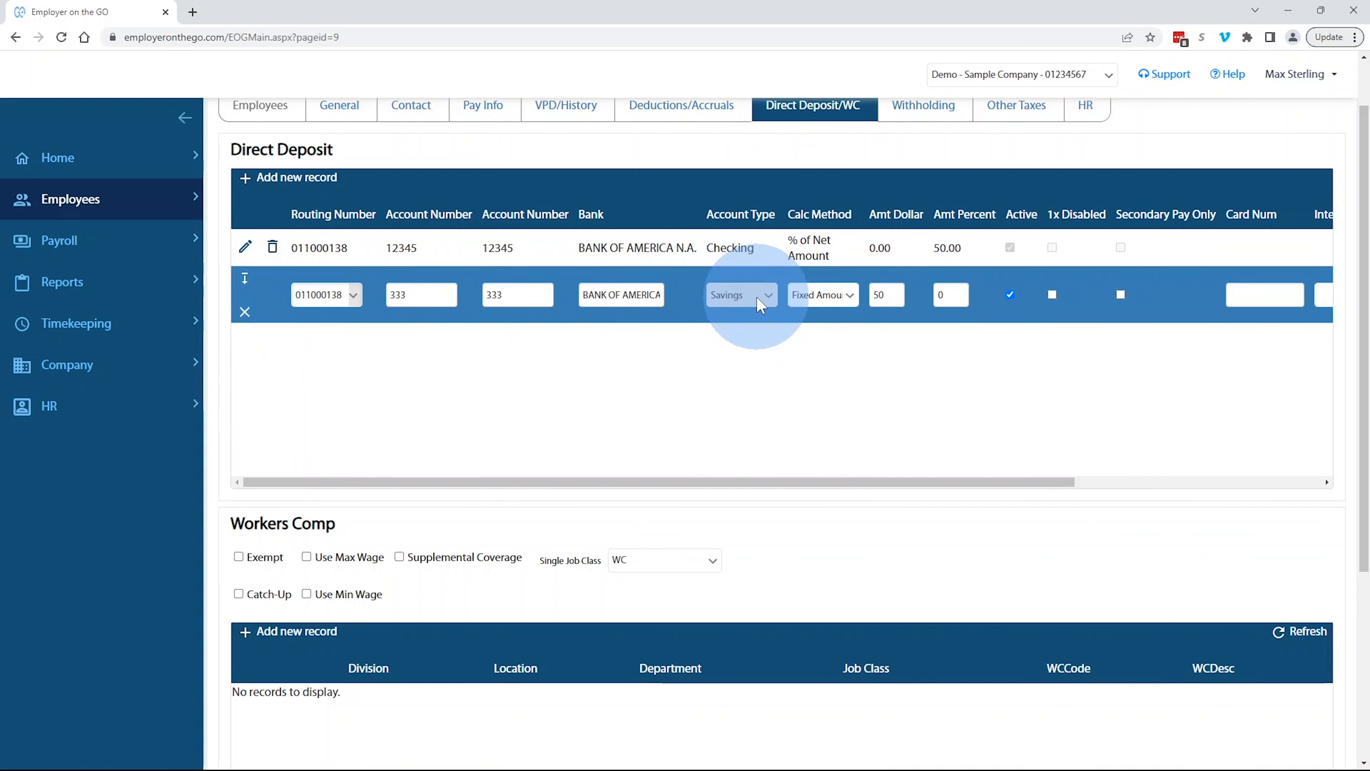
pyautogui.click(846, 309)
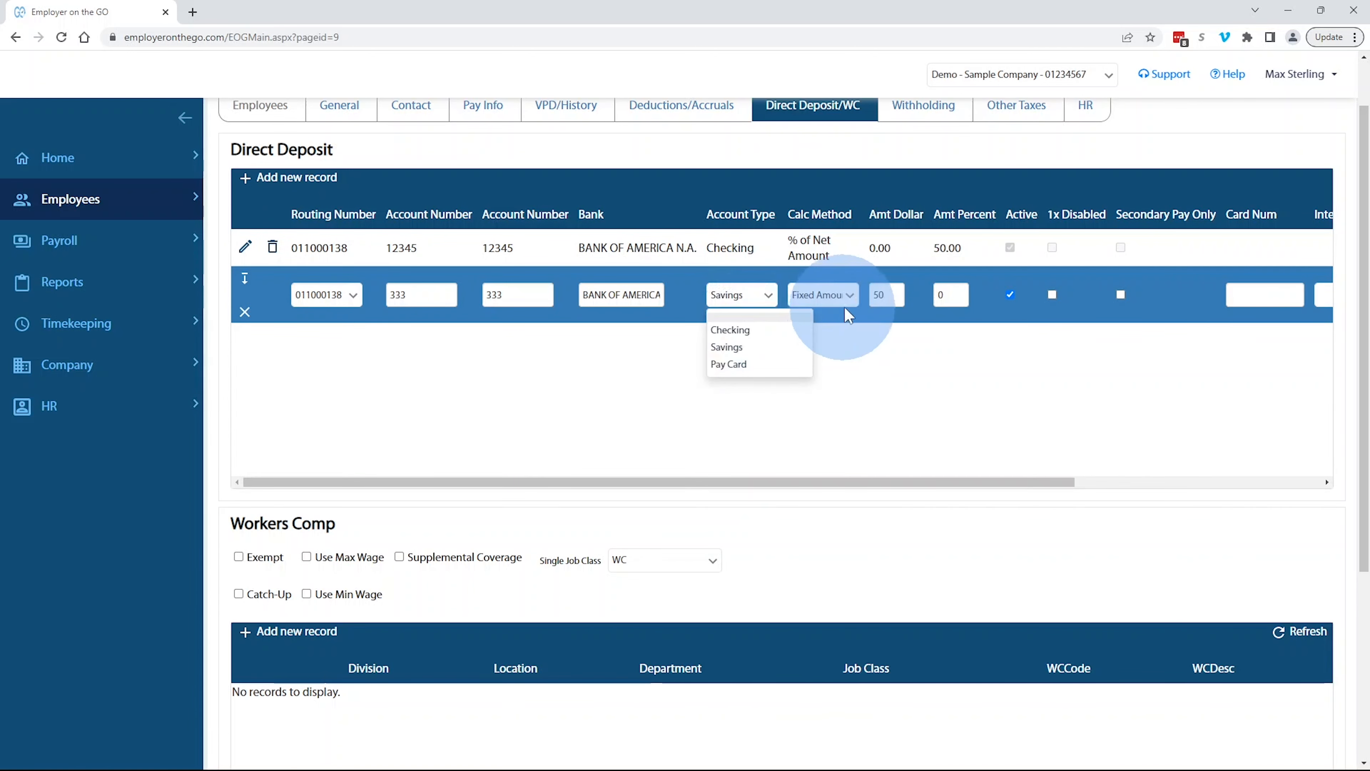
pyautogui.click(842, 318)
pyautogui.click(891, 292)
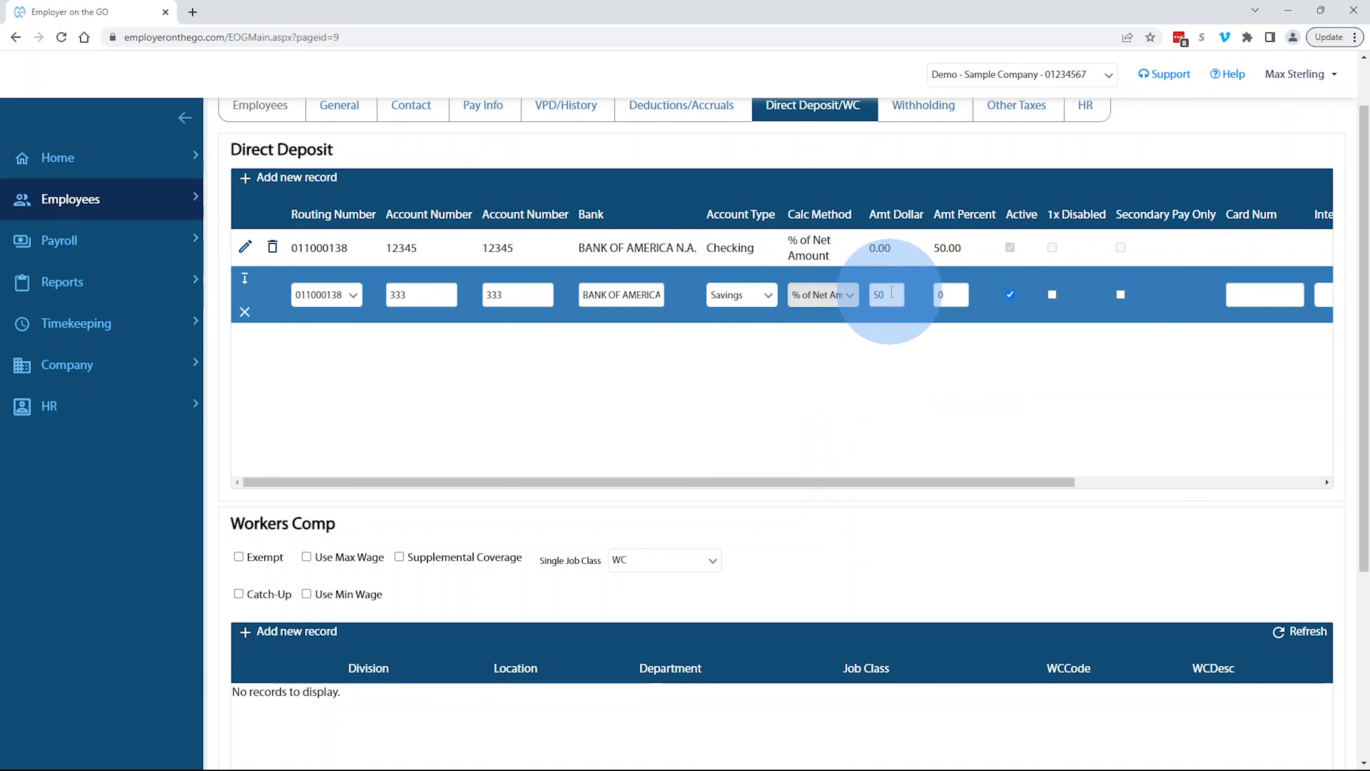
pyautogui.doubleClick(892, 292)
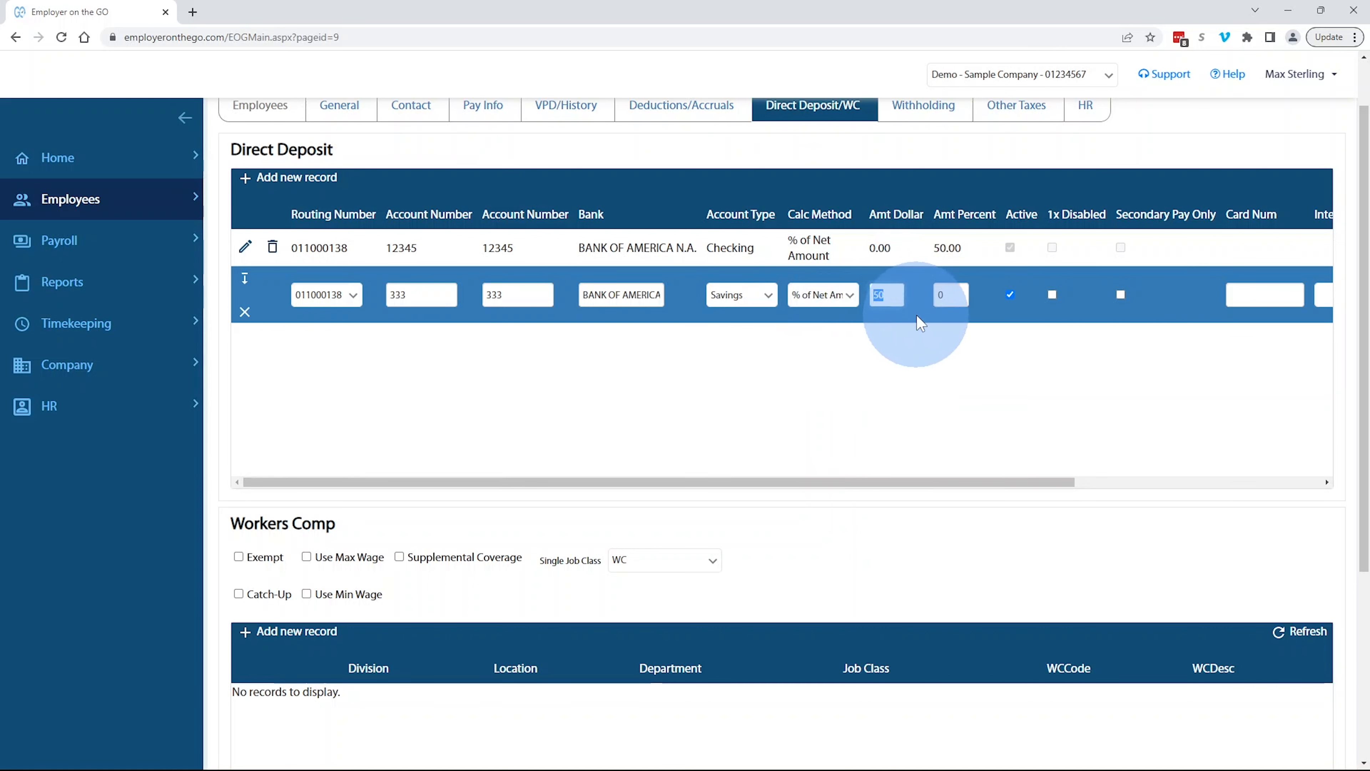
pyautogui.press('Delete')
pyautogui.doubleClick(949, 296)
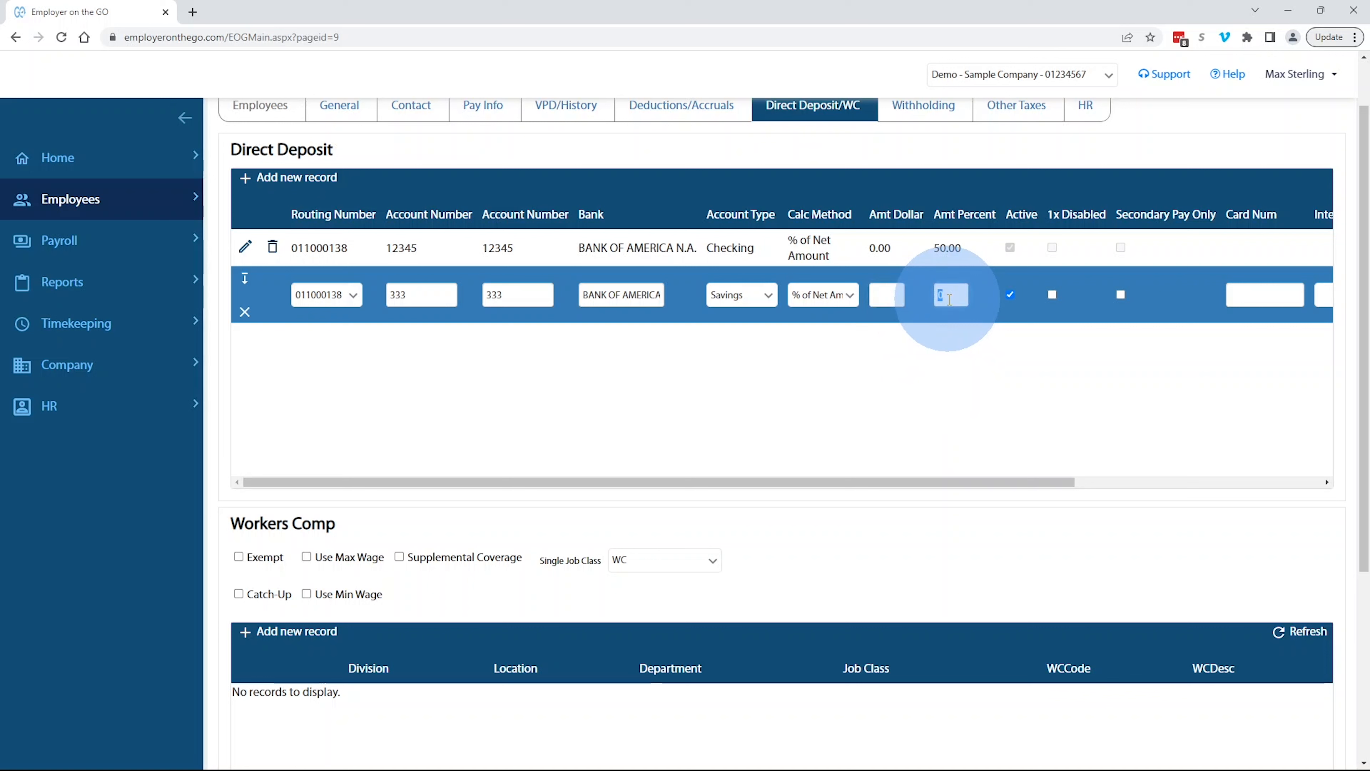
pyautogui.write('50')
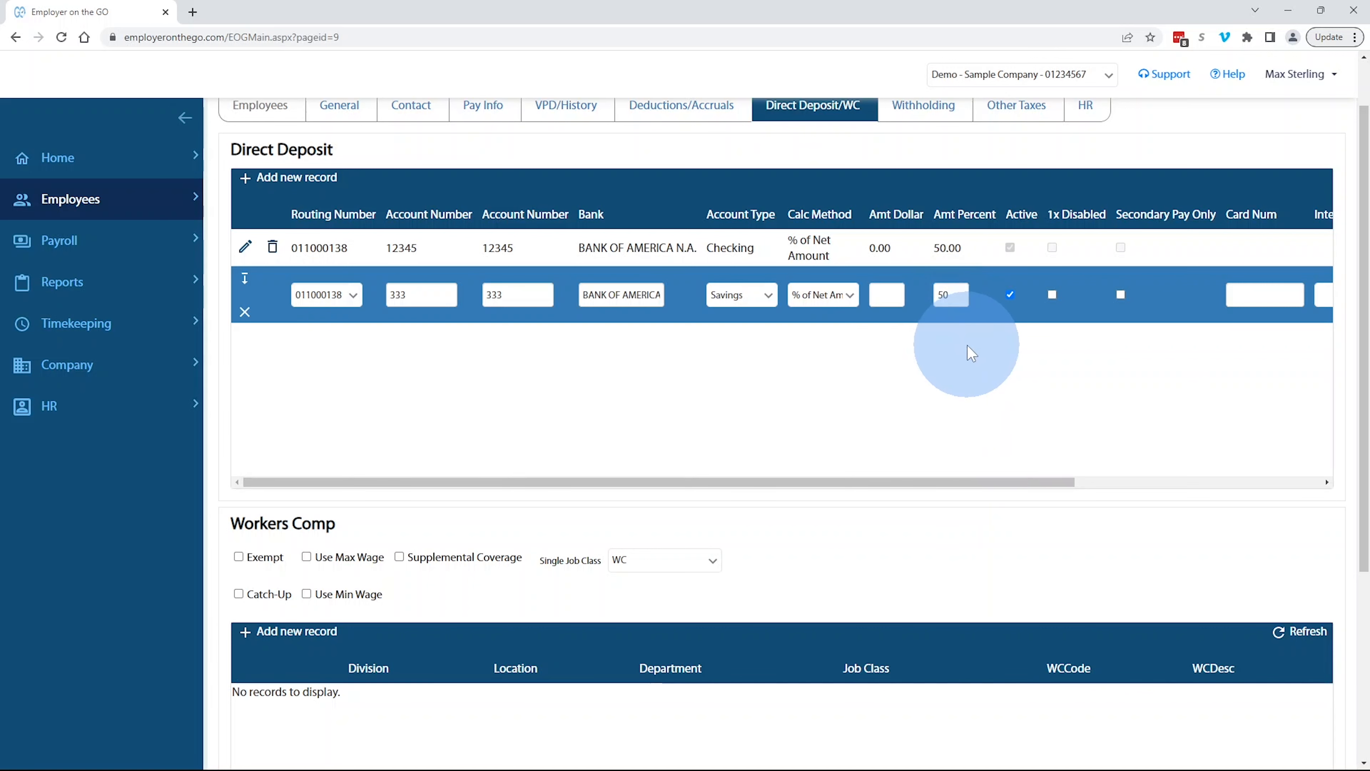
pyautogui.click(246, 279)
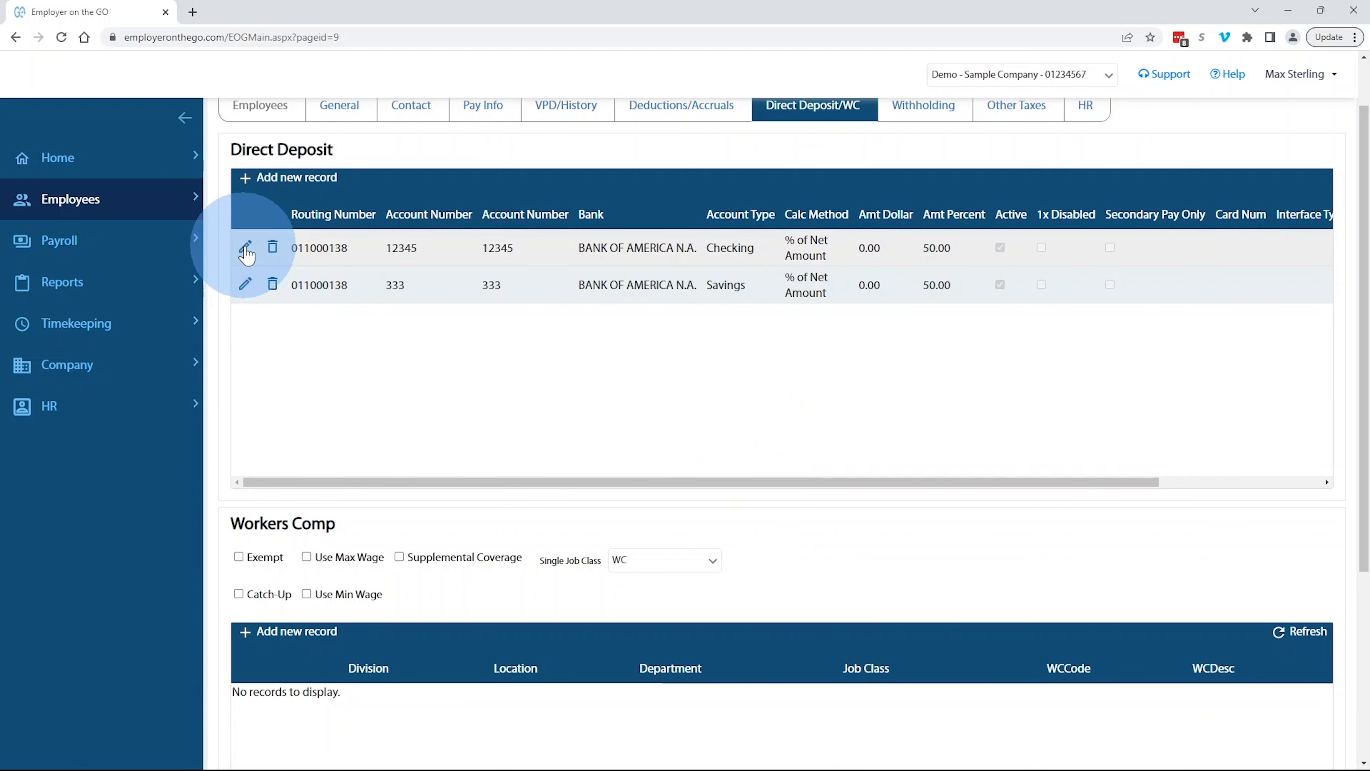
# Flag both direct deposit records as 1x Disabled and make the Savings record inactive, updating each record
pyautogui.scroll(1, 247, 254)
pyautogui.click(246, 314)
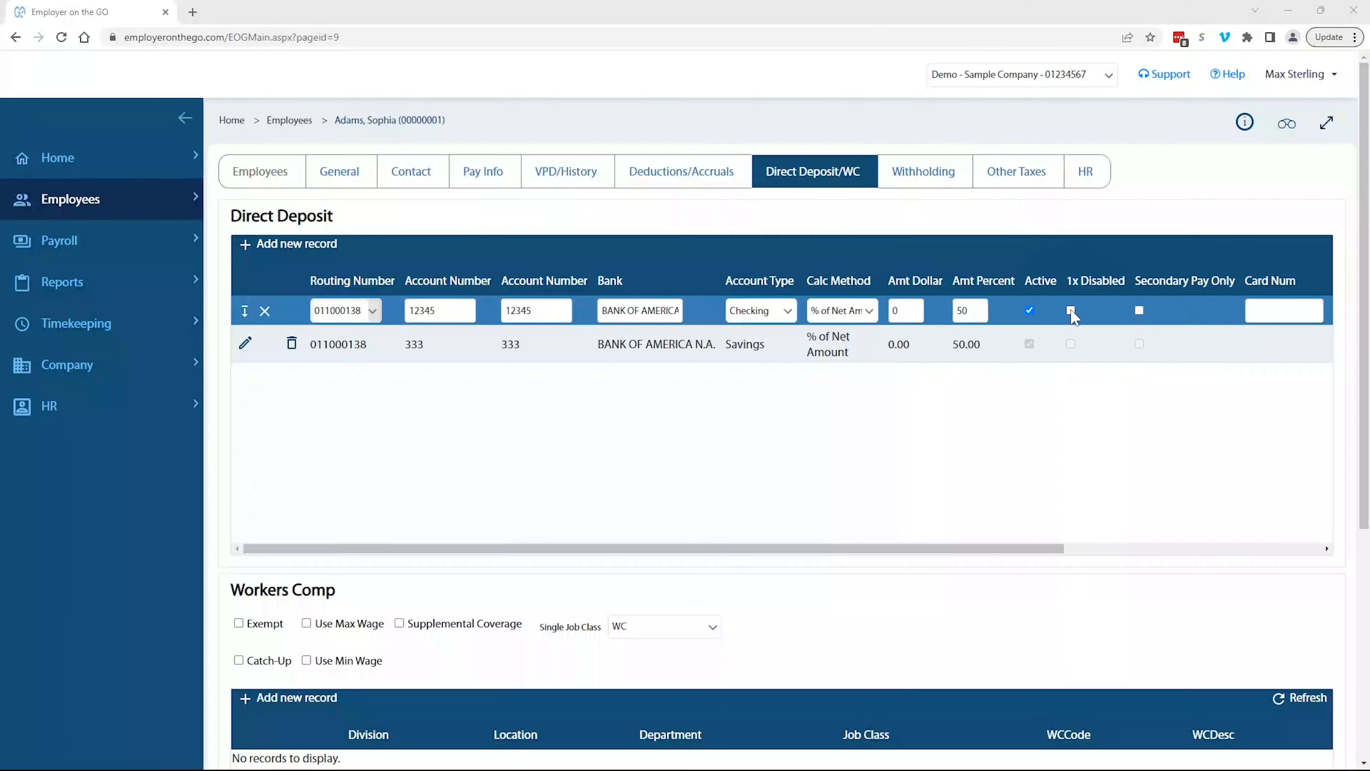
pyautogui.click(1071, 311)
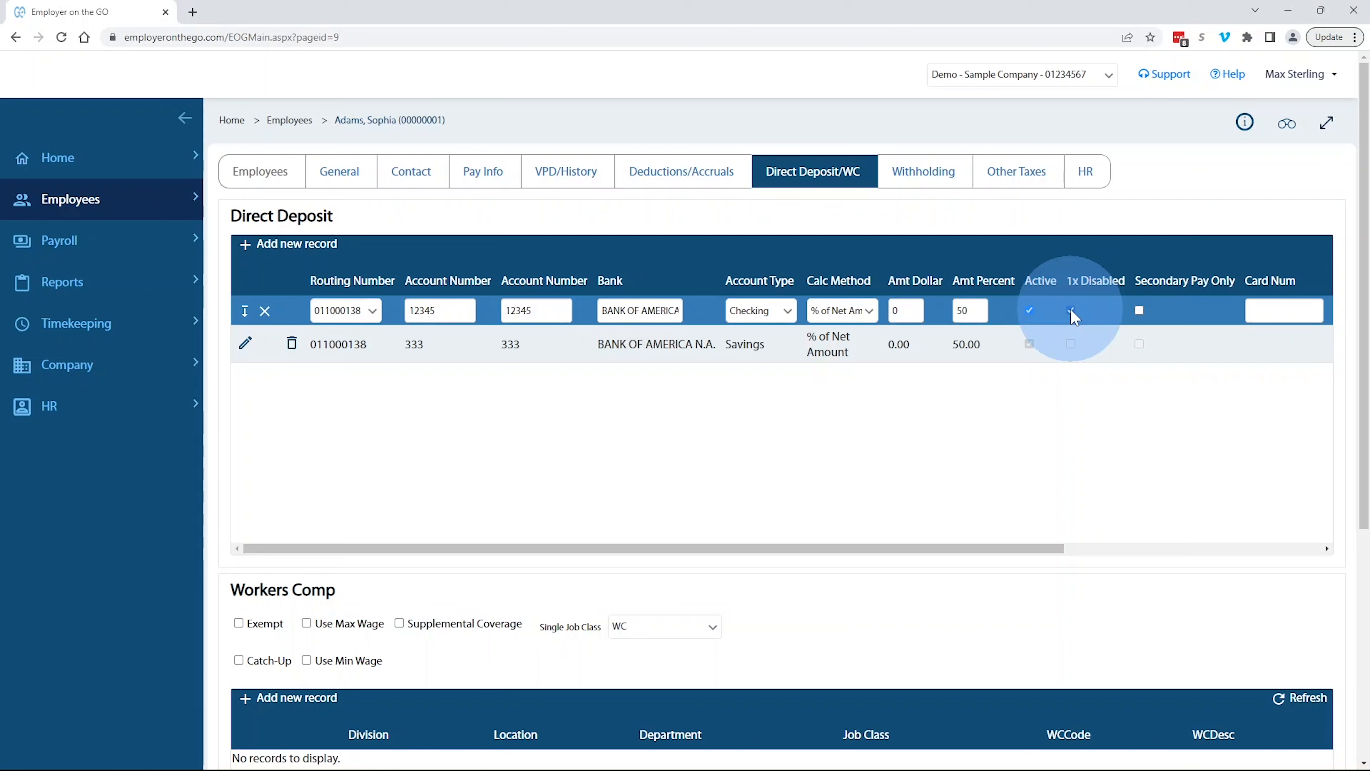
pyautogui.click(247, 344)
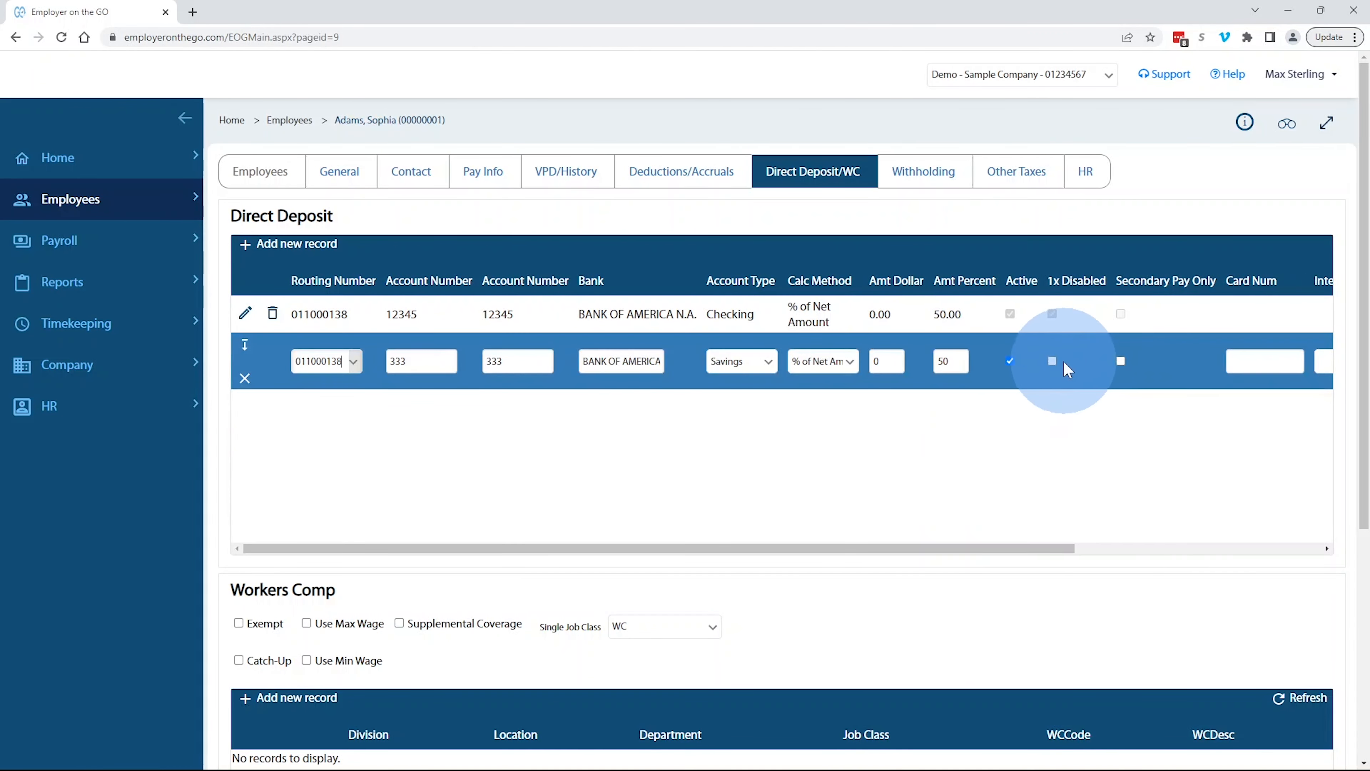
pyautogui.click(1052, 361)
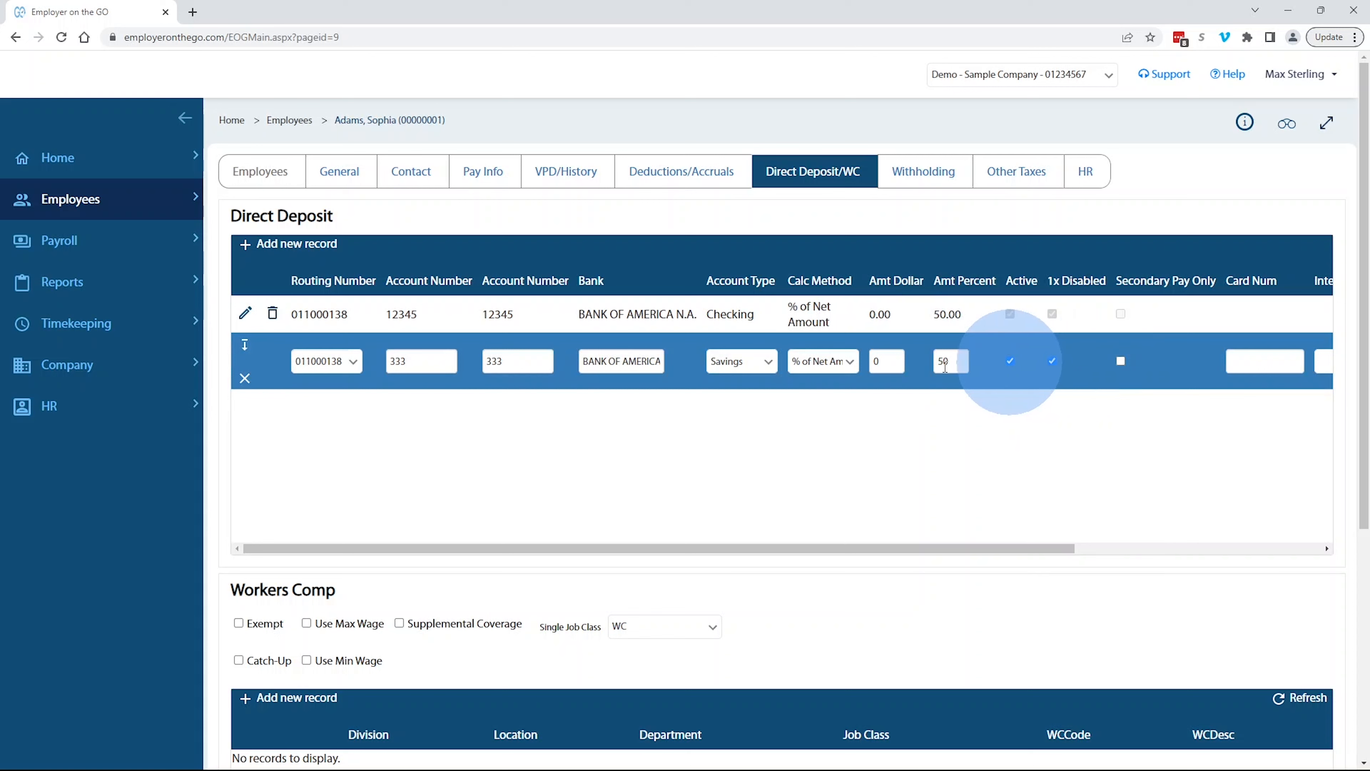
pyautogui.click(246, 349)
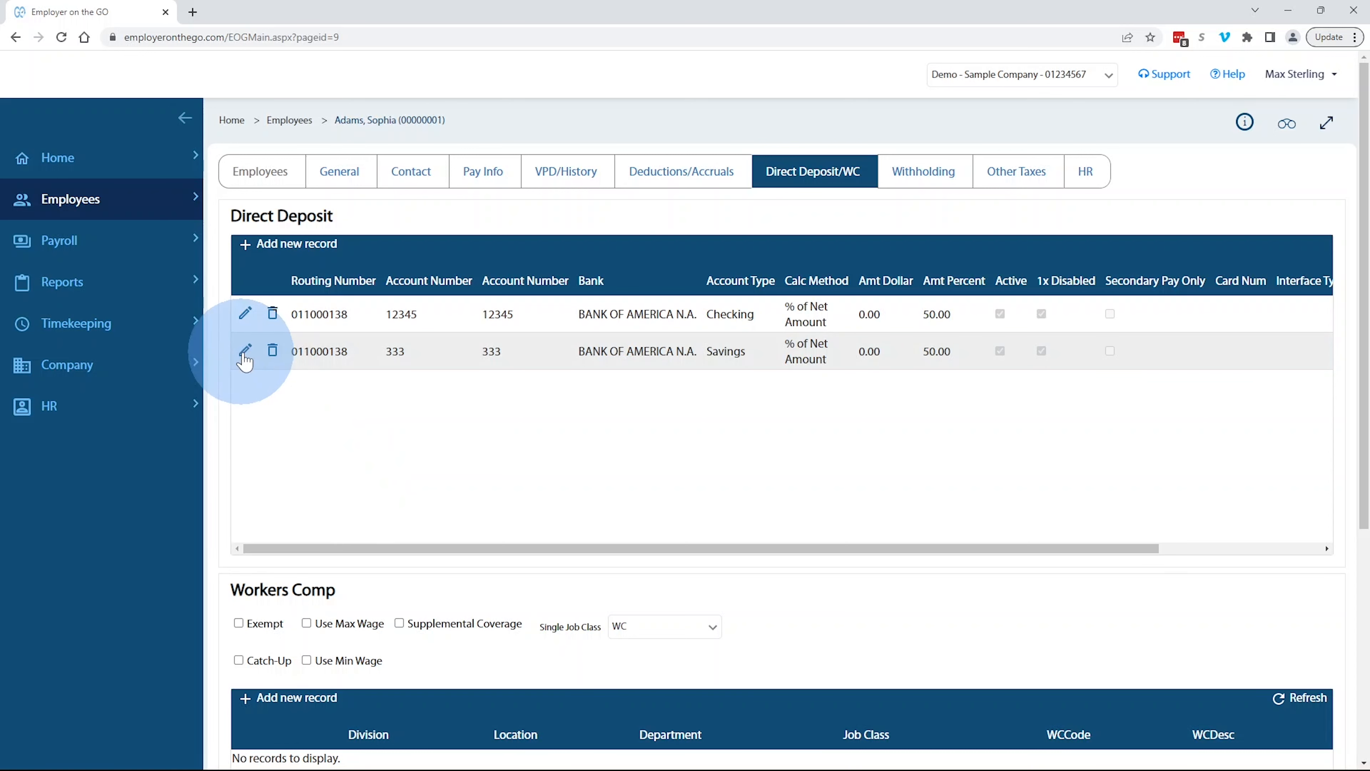
pyautogui.click(1010, 361)
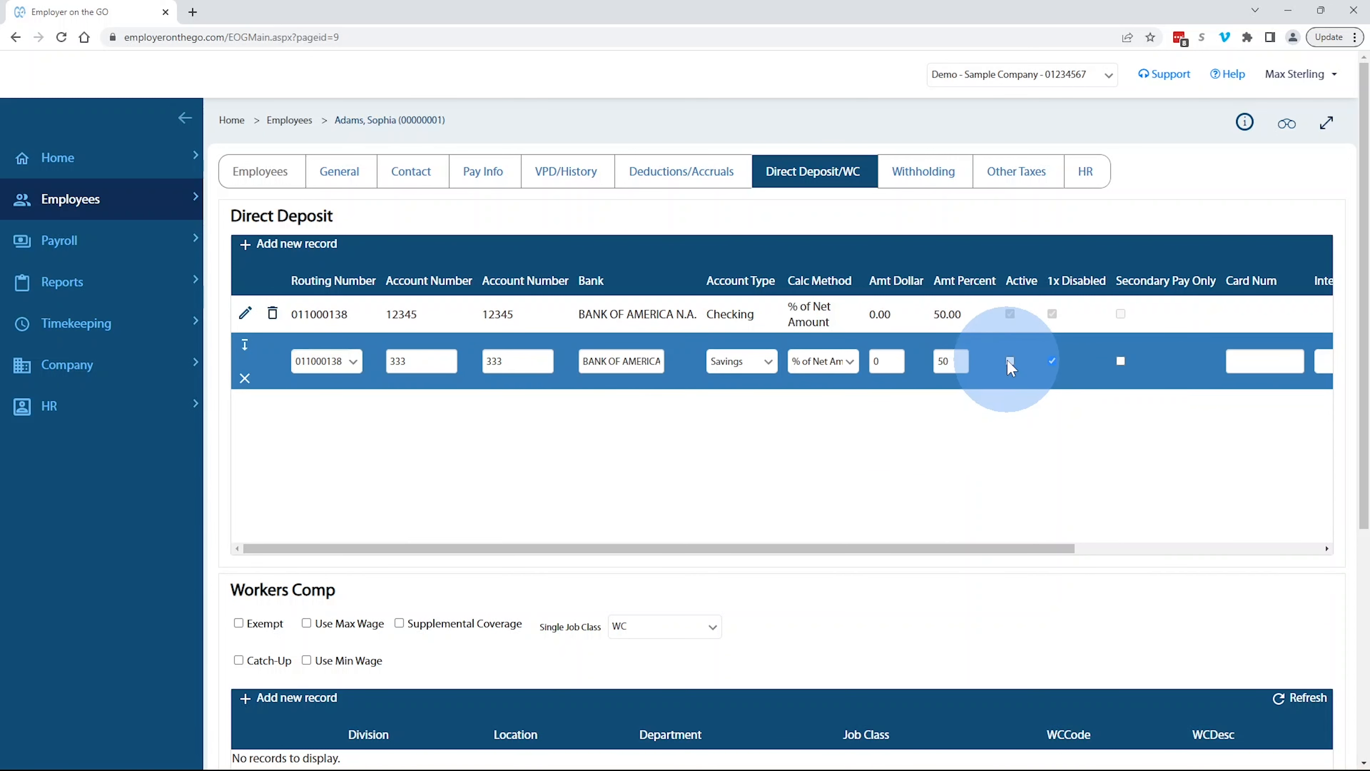
pyautogui.click(245, 345)
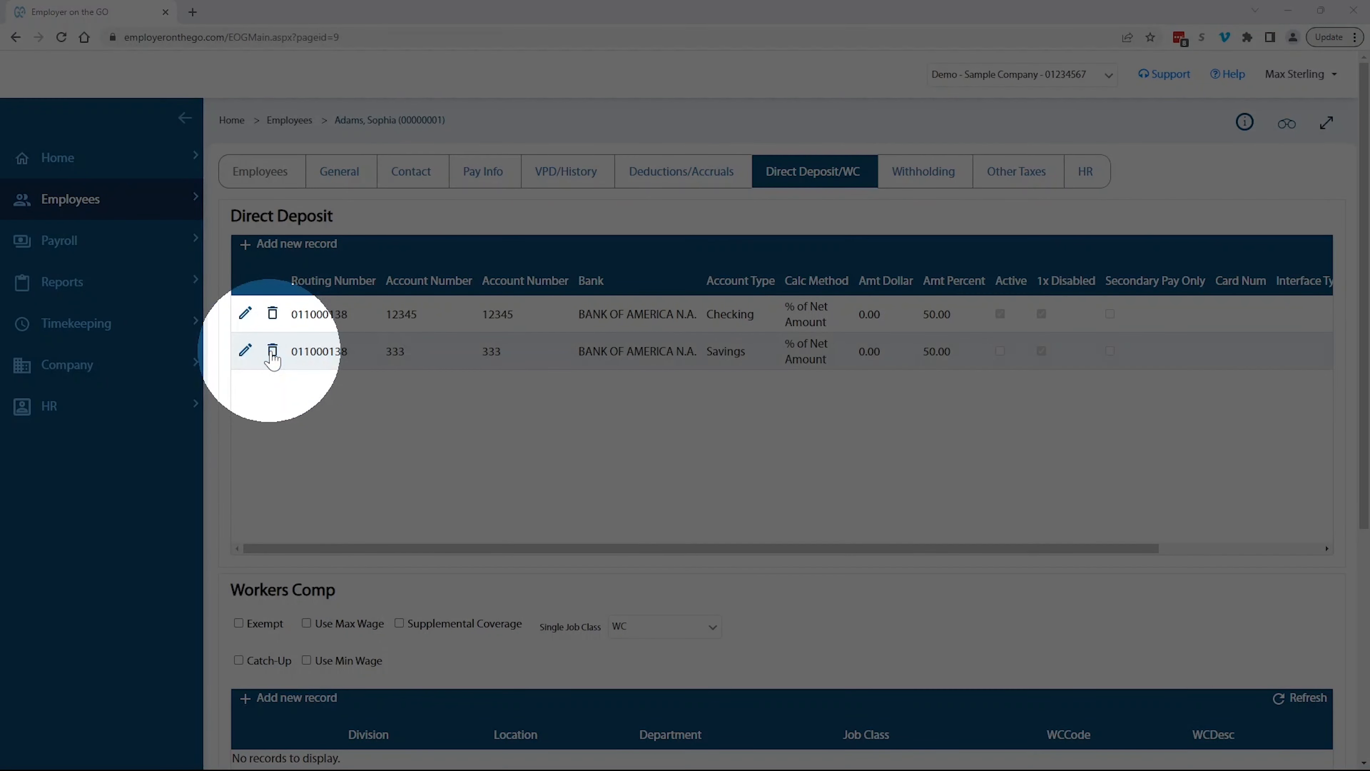
# Delete both the Savings and Checking direct deposit records and save the employee's changes
pyautogui.click(272, 352)
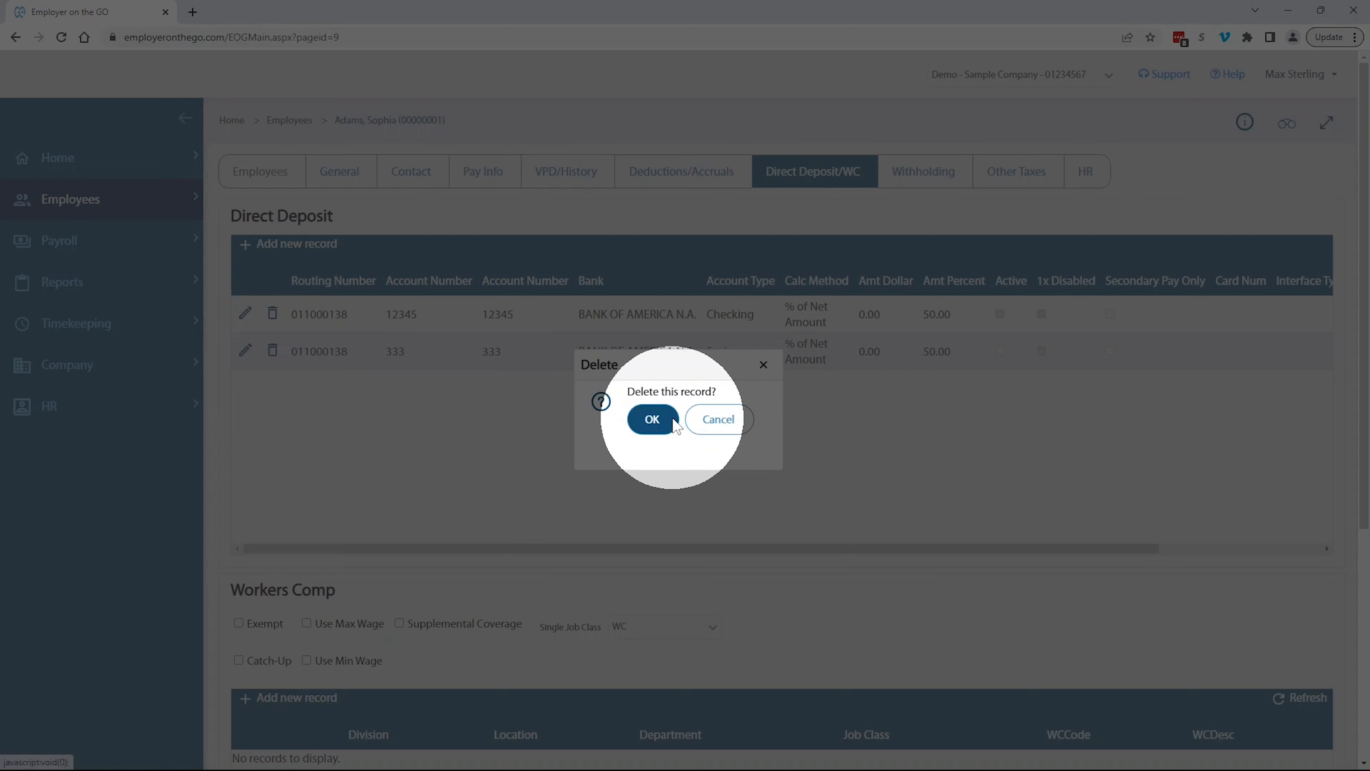
pyautogui.click(649, 421)
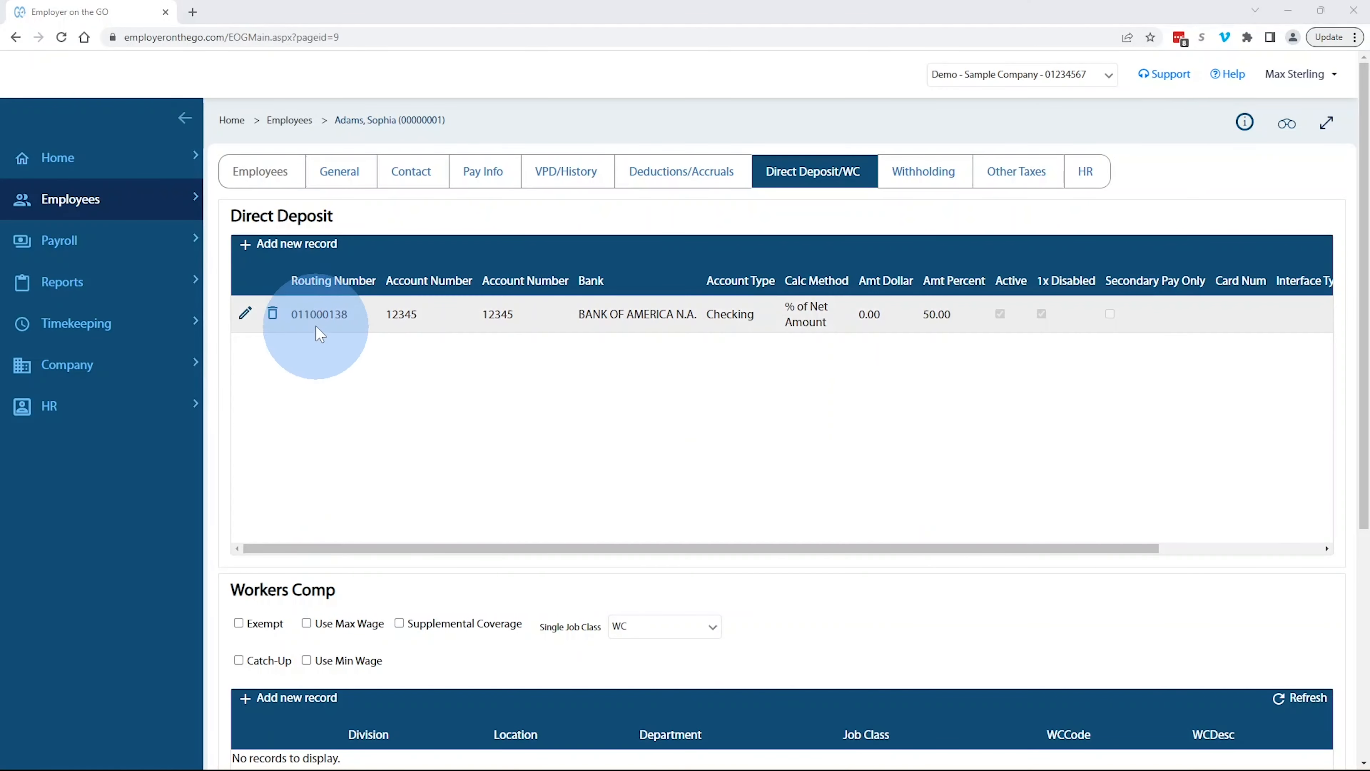
pyautogui.click(272, 314)
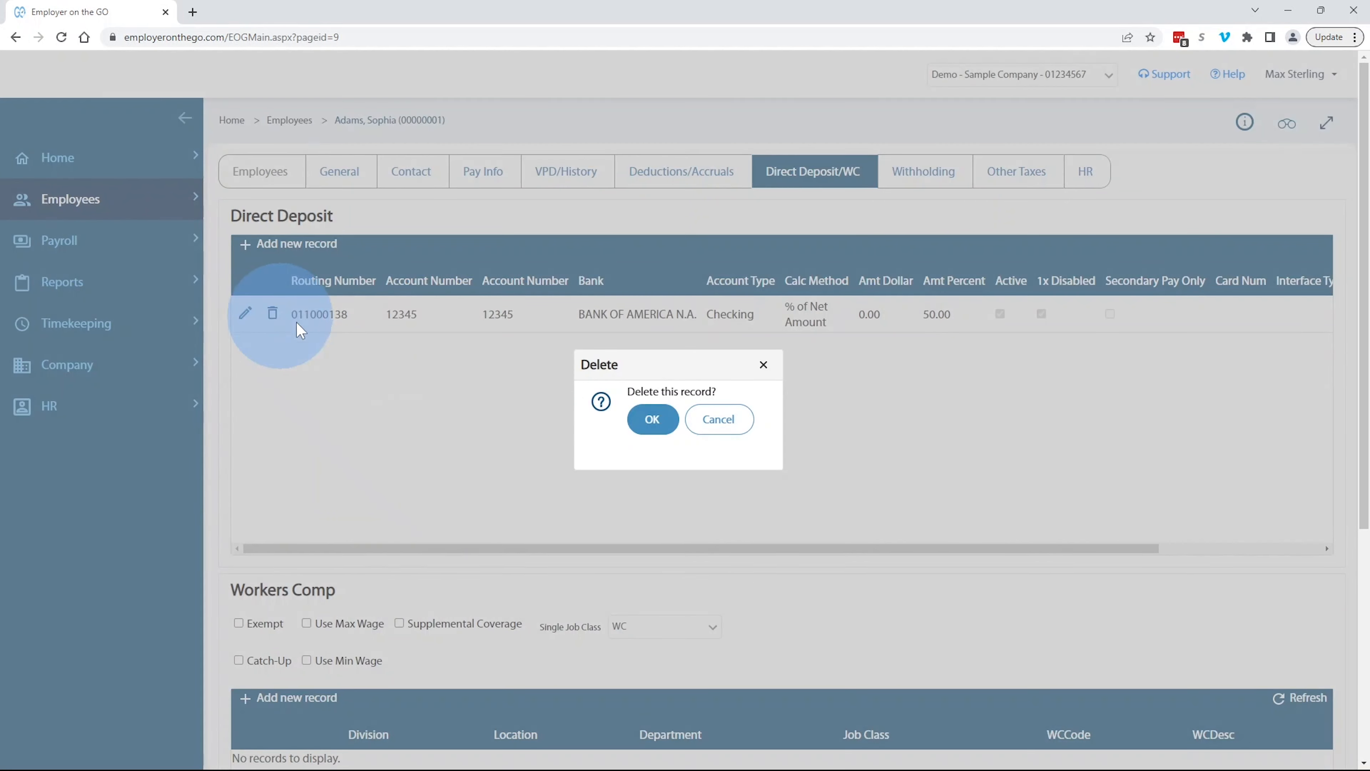
pyautogui.click(646, 423)
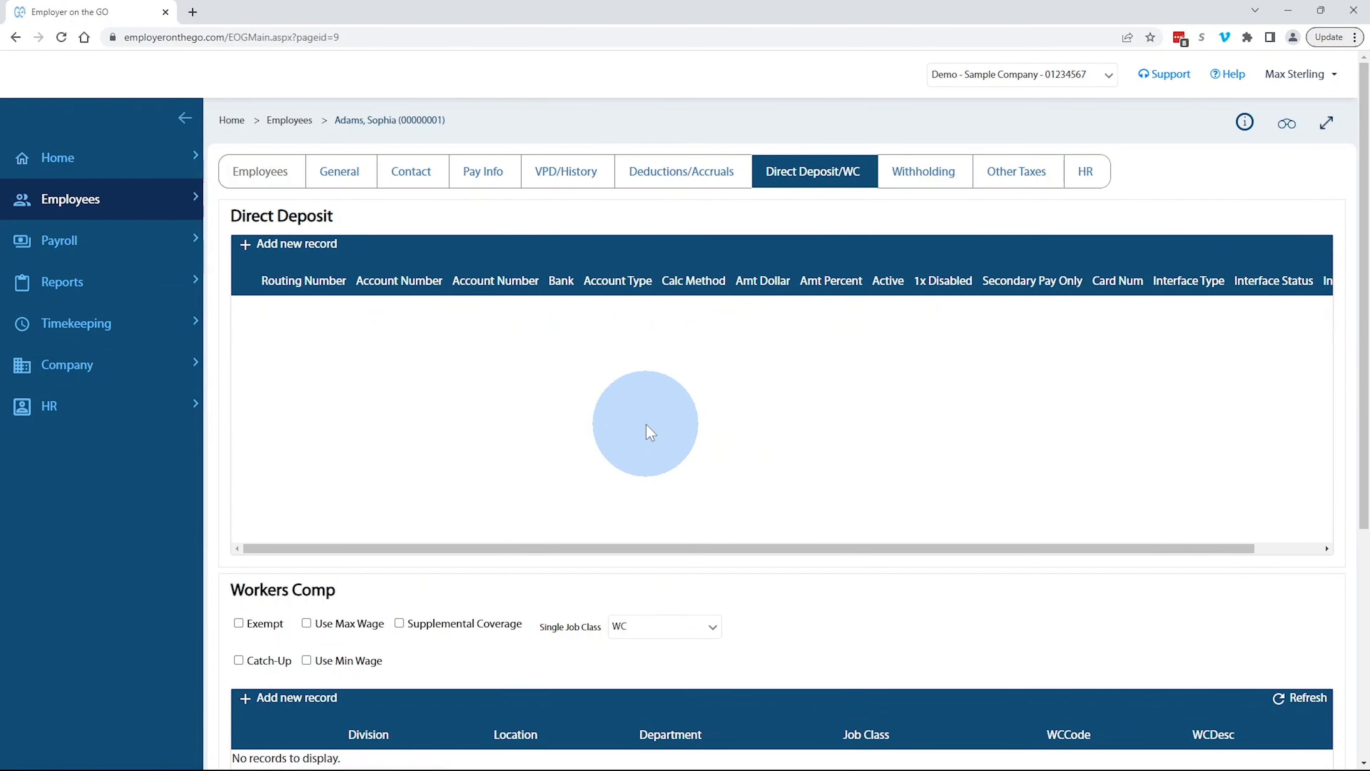
pyautogui.scroll(-5, 1074, 480)
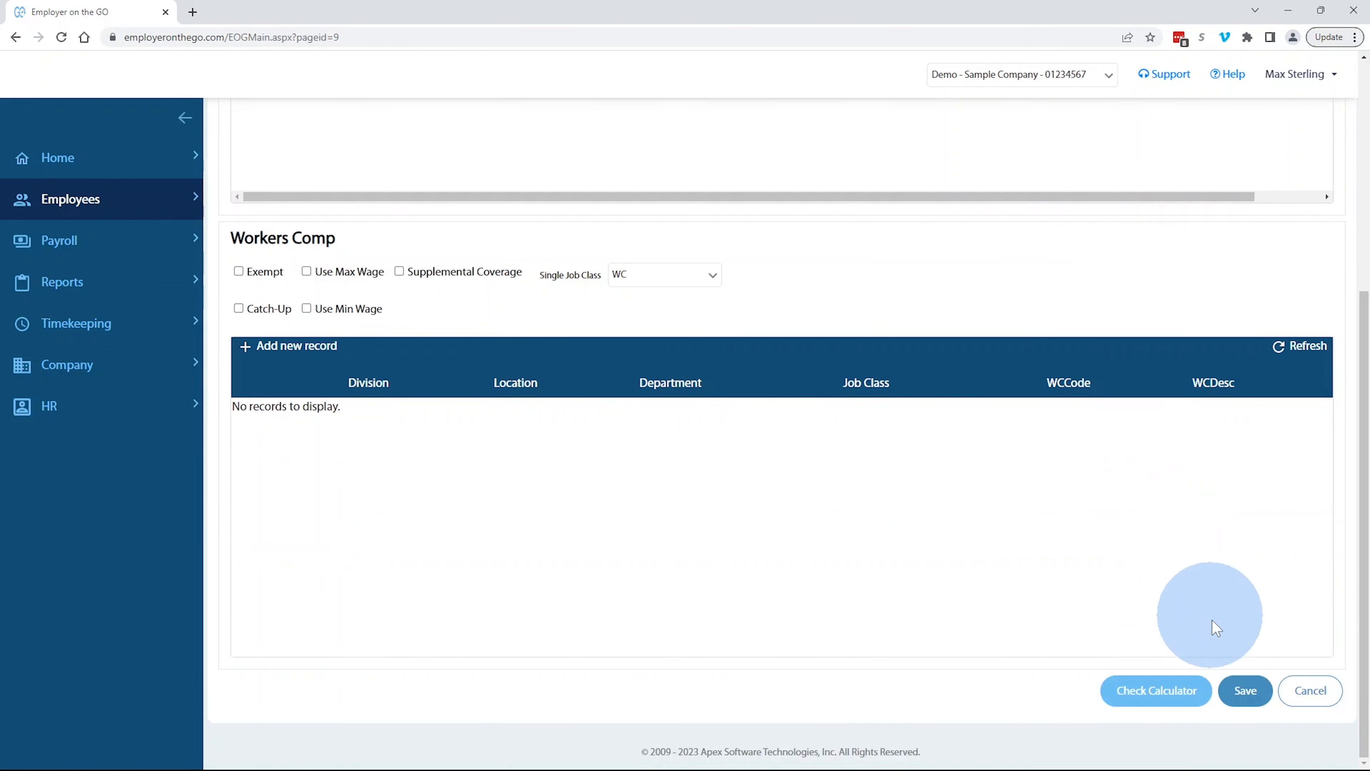
pyautogui.click(1241, 696)
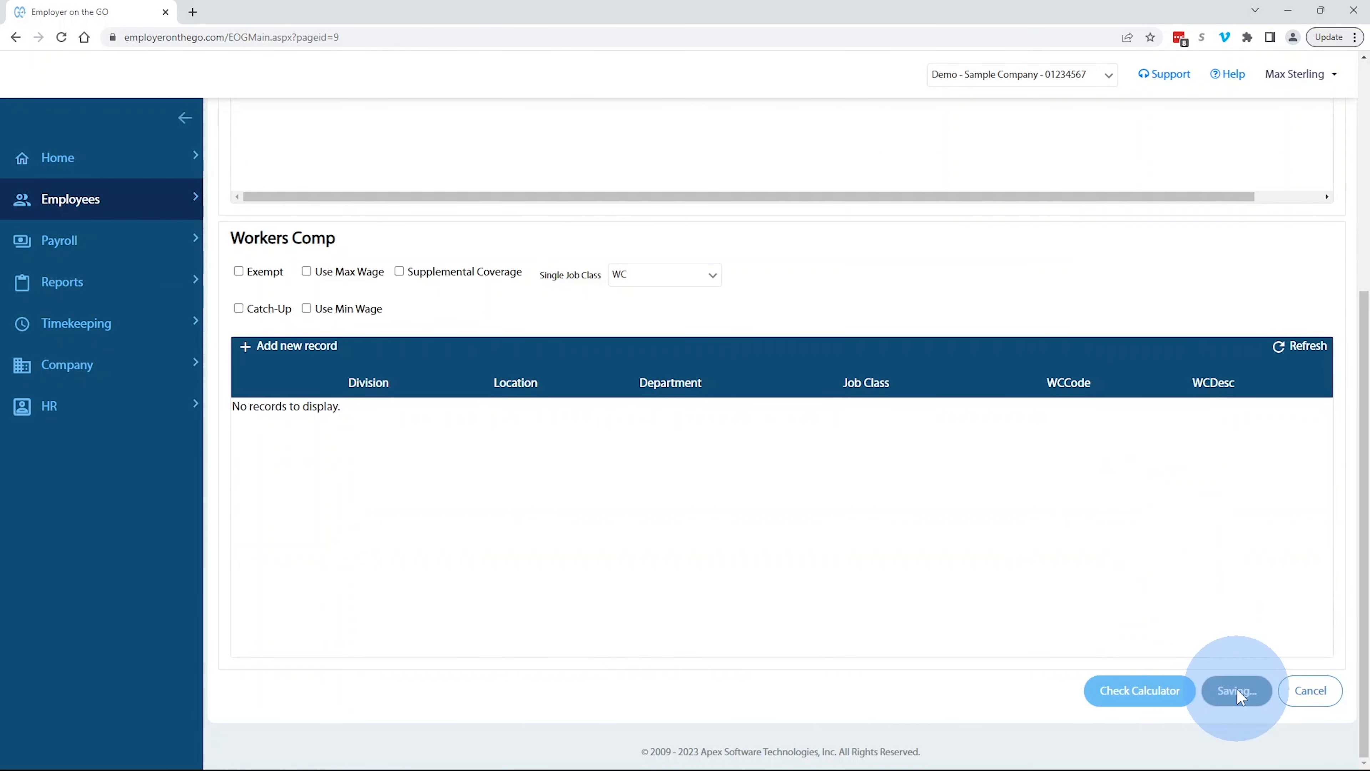